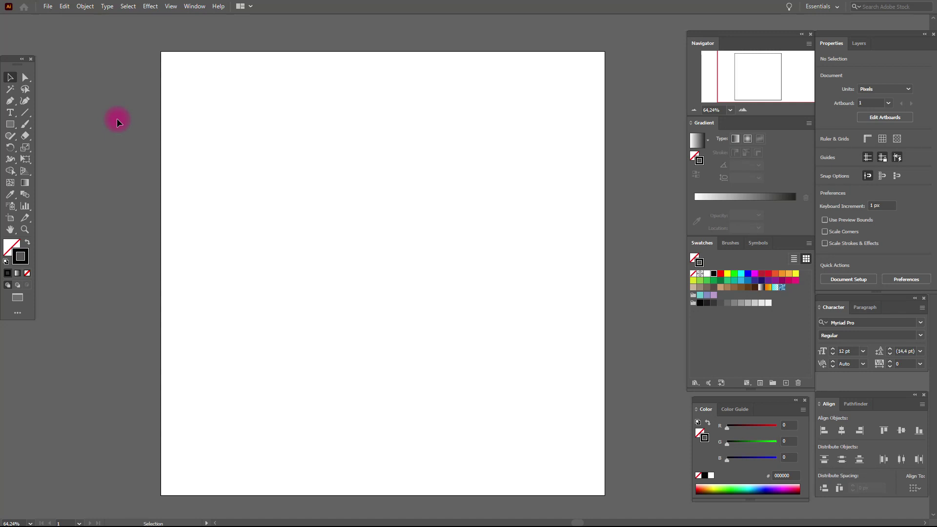
Paint a black 1 pt wavy line across the upper half of the artboard with the Paintbrush.
key("b")
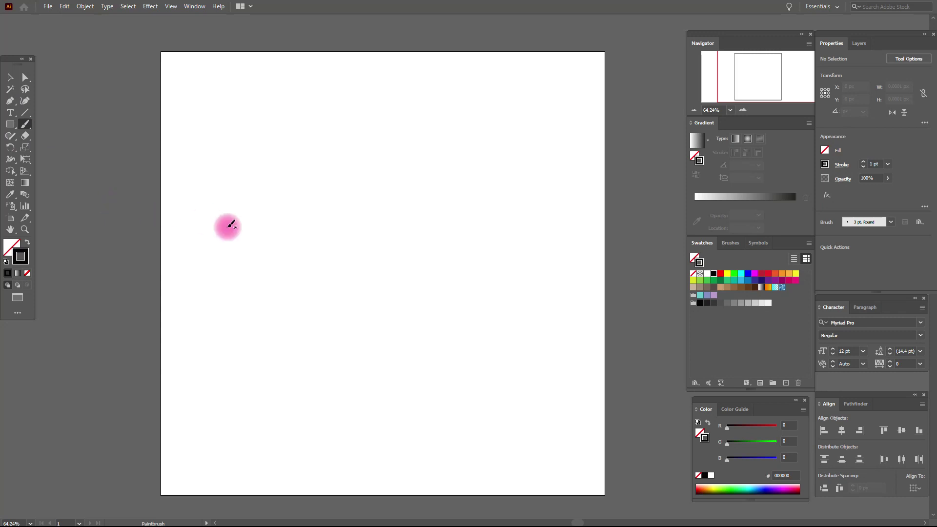
mouse_move(209, 206)
left_mouse_down()
mouse_move(244, 187)
mouse_move(275, 211)
mouse_move(315, 216)
mouse_move(345, 184)
mouse_move(406, 221)
mouse_move(457, 191)
mouse_move(511, 214)
mouse_move(566, 216)
left_mouse_up()
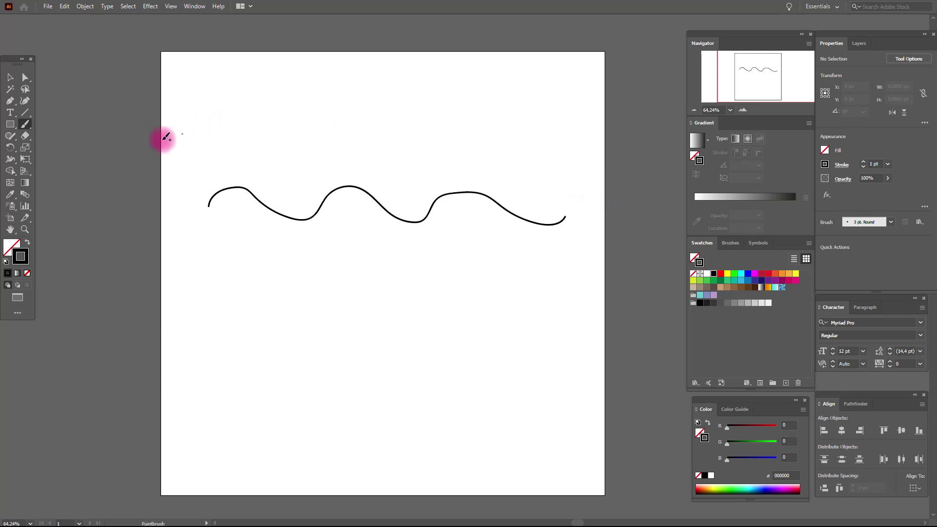
Set the Paintbrush fidelity fully to Accurate and paint a second wavy line above the first, with a tall peak near its end.
double_click(25, 126)
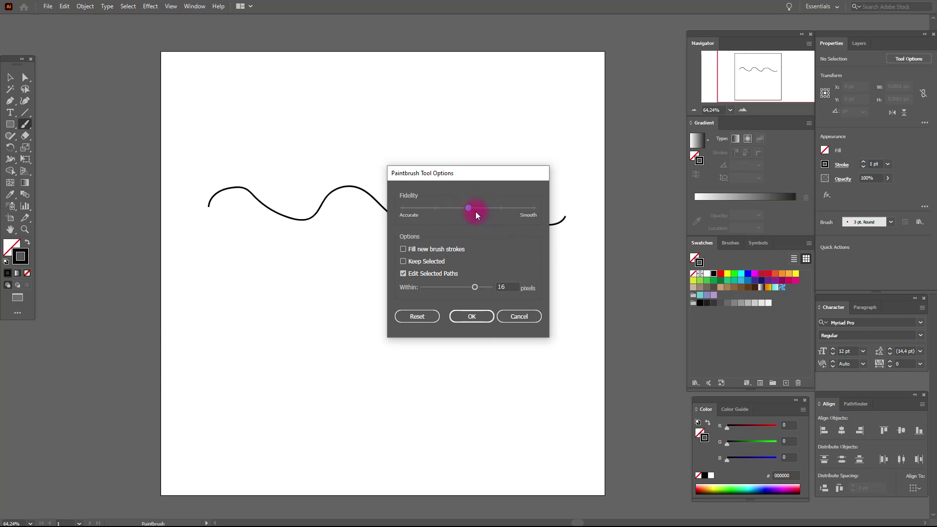
left_click(402, 209)
left_click(472, 316)
mouse_move(209, 180)
left_mouse_down()
mouse_move(235, 156)
mouse_move(270, 176)
mouse_move(292, 177)
mouse_move(319, 149)
mouse_move(368, 174)
mouse_move(390, 173)
mouse_move(421, 144)
mouse_move(411, 147)
mouse_move(488, 170)
mouse_move(520, 102)
mouse_move(520, 173)
mouse_move(567, 184)
left_mouse_up()
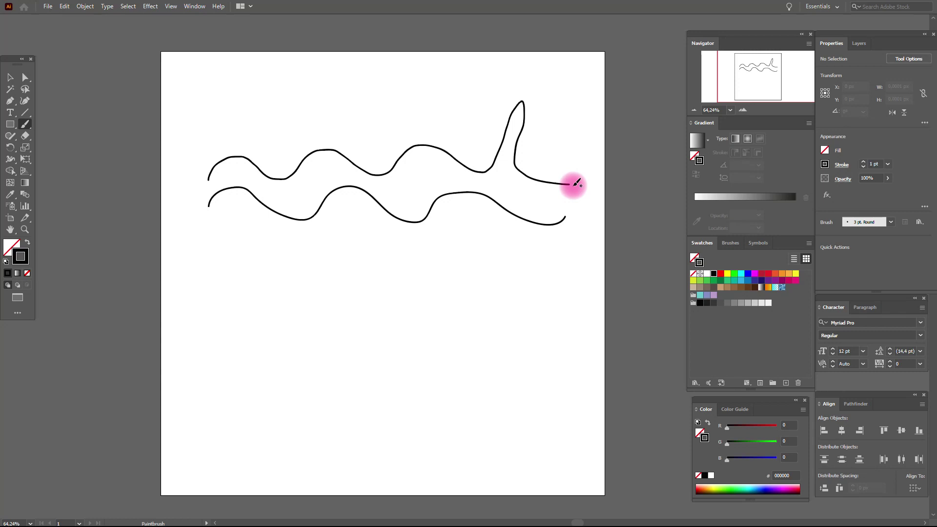
mouse_move(222, 153)
left_mouse_down()
mouse_move(279, 177)
mouse_move(318, 147)
mouse_move(374, 173)
mouse_move(414, 150)
mouse_move(435, 149)
mouse_move(485, 172)
left_mouse_up()
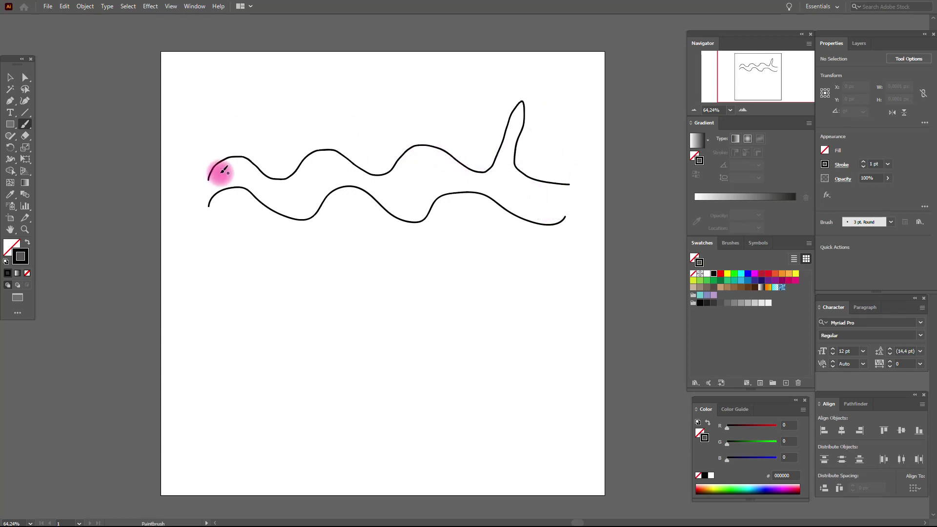
Set the Paintbrush fidelity fully to Smooth and paint a third wavy line above the other two.
double_click(25, 124)
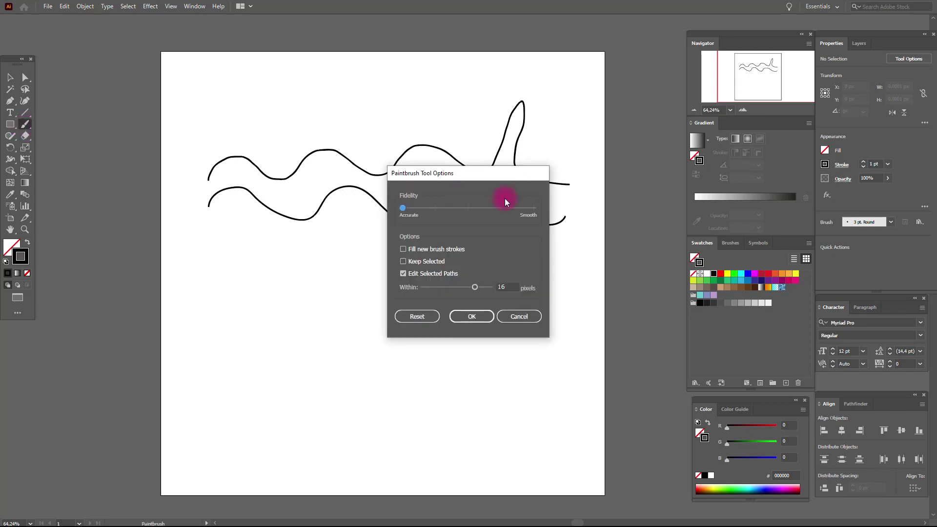
left_click(534, 209)
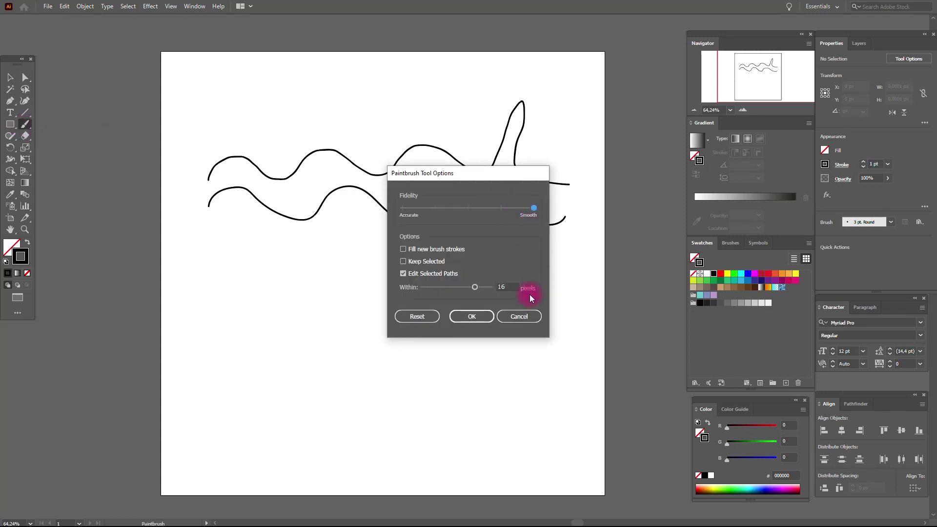
left_click(483, 314)
mouse_move(204, 153)
left_mouse_down()
mouse_move(226, 130)
mouse_move(269, 152)
mouse_move(324, 117)
mouse_move(379, 151)
mouse_move(417, 123)
mouse_move(485, 143)
mouse_move(526, 79)
mouse_move(543, 102)
mouse_move(544, 157)
mouse_move(581, 178)
left_mouse_up()
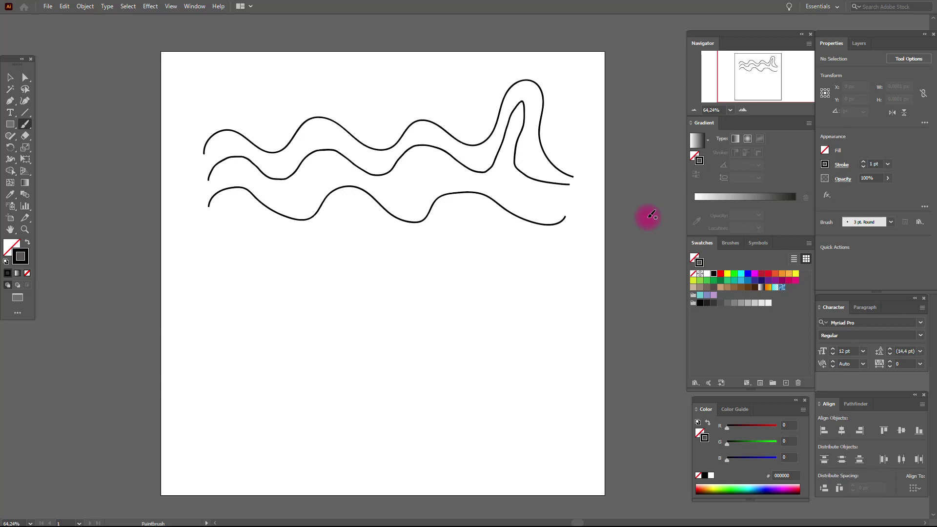
Return the Paintbrush fidelity to the midpoint and paint a fourth wavy line above the others.
double_click(26, 126)
left_click(468, 209)
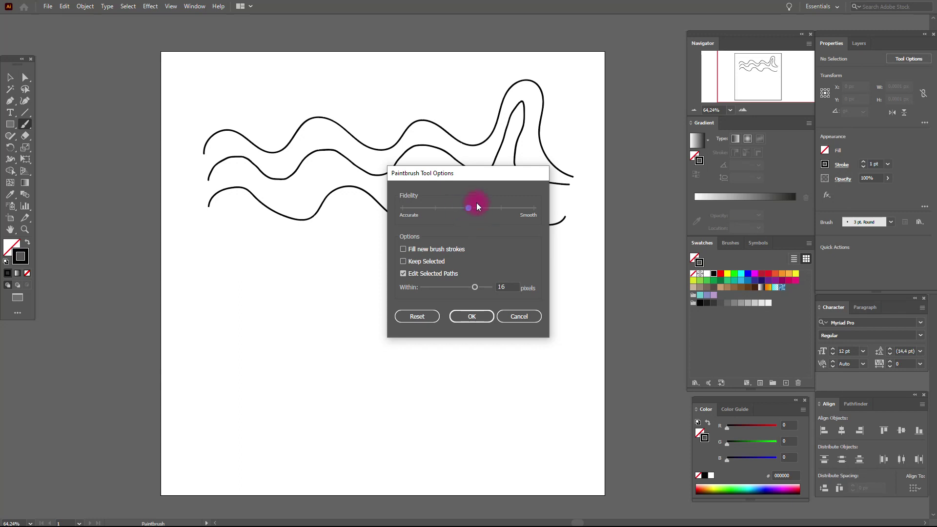
left_click(490, 316)
mouse_move(201, 127)
left_mouse_down()
mouse_move(239, 117)
mouse_move(260, 129)
mouse_move(279, 103)
mouse_move(314, 97)
mouse_move(374, 126)
mouse_move(411, 105)
mouse_move(451, 109)
mouse_move(463, 123)
mouse_move(480, 117)
mouse_move(514, 73)
mouse_move(547, 70)
mouse_move(596, 153)
left_mouse_up()
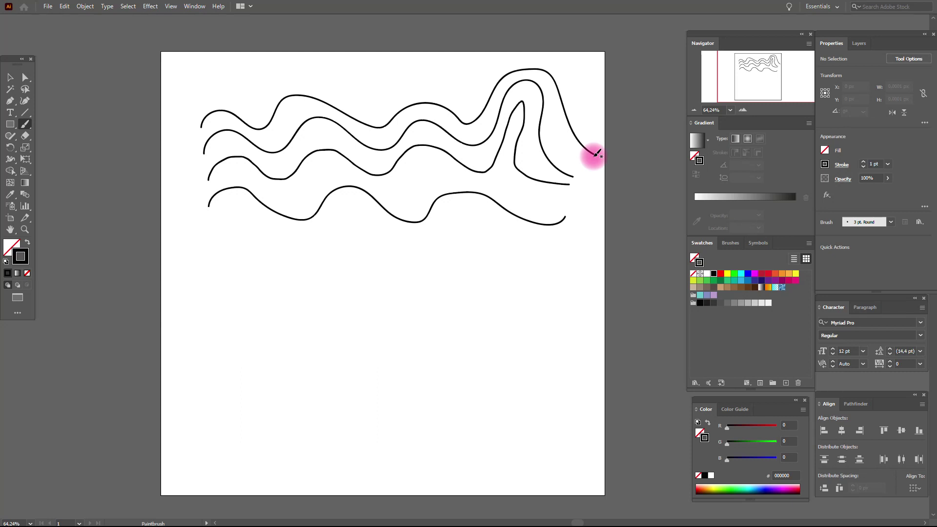
Delete all strokes on the artboard and paint a new black wavy line placed near its upper edge.
key("ctrl+a")
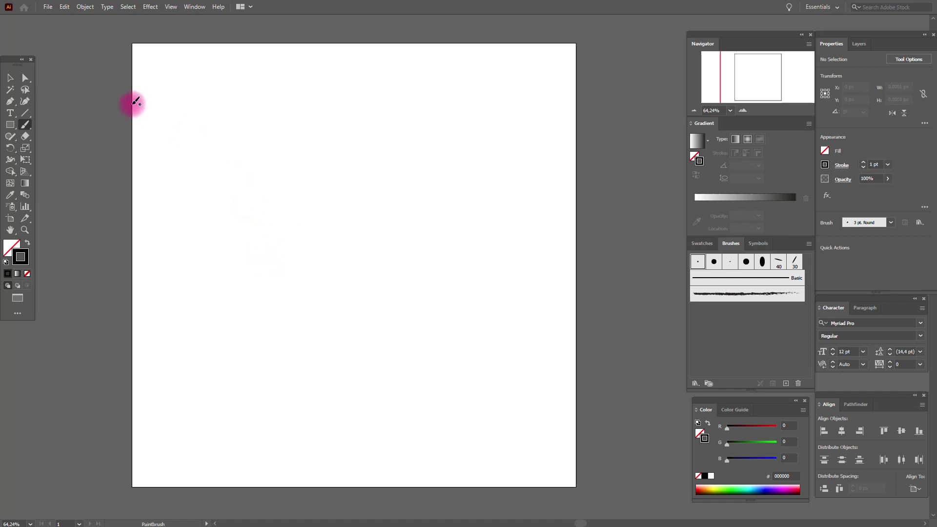
mouse_move(167, 137)
left_mouse_down()
mouse_move(192, 105)
mouse_move(220, 126)
mouse_move(264, 126)
mouse_move(287, 104)
mouse_move(331, 140)
mouse_move(413, 104)
mouse_move(460, 138)
mouse_move(492, 113)
mouse_move(563, 140)
left_mouse_up()
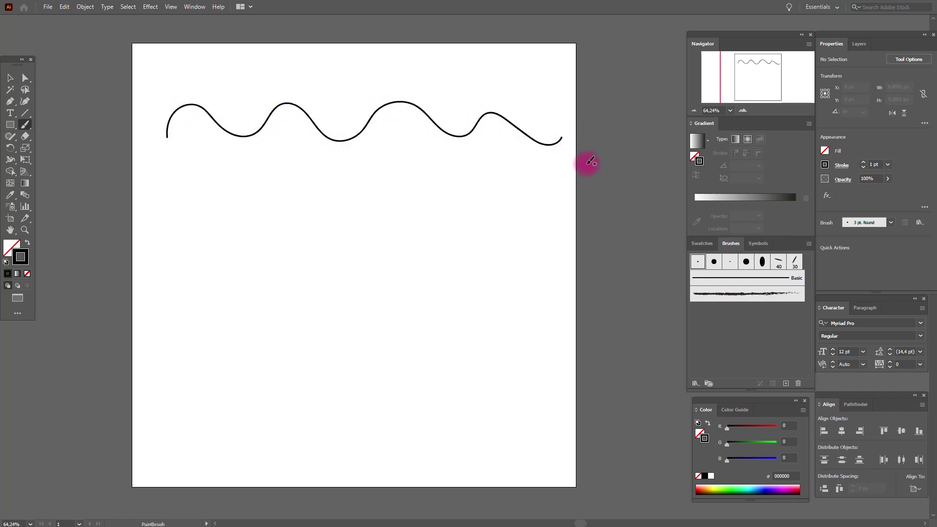
left_click(10, 78)
left_click_drag(342, 144, 335, 129)
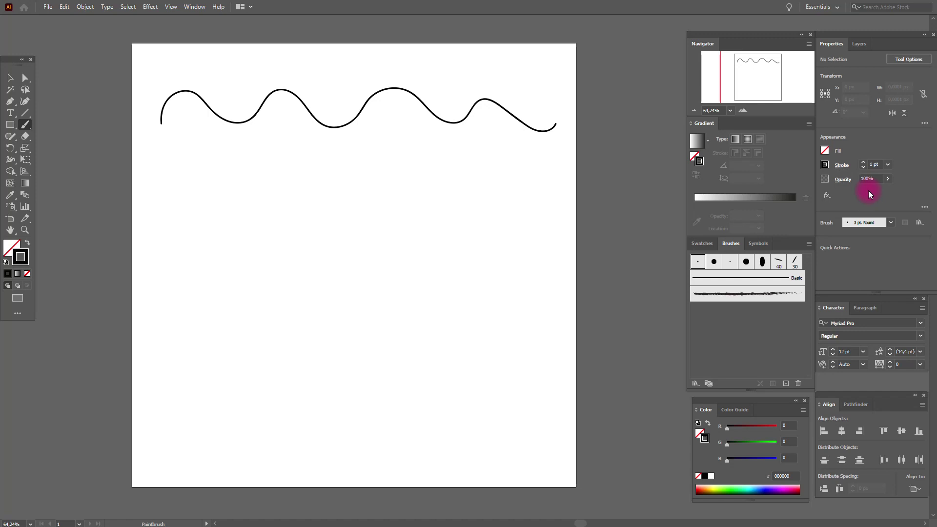
Set the stroke weight to 40 pt and paint a thick wavy line below the first one.
left_click(864, 163)
left_click(865, 163)
left_click(864, 163)
left_click(887, 165)
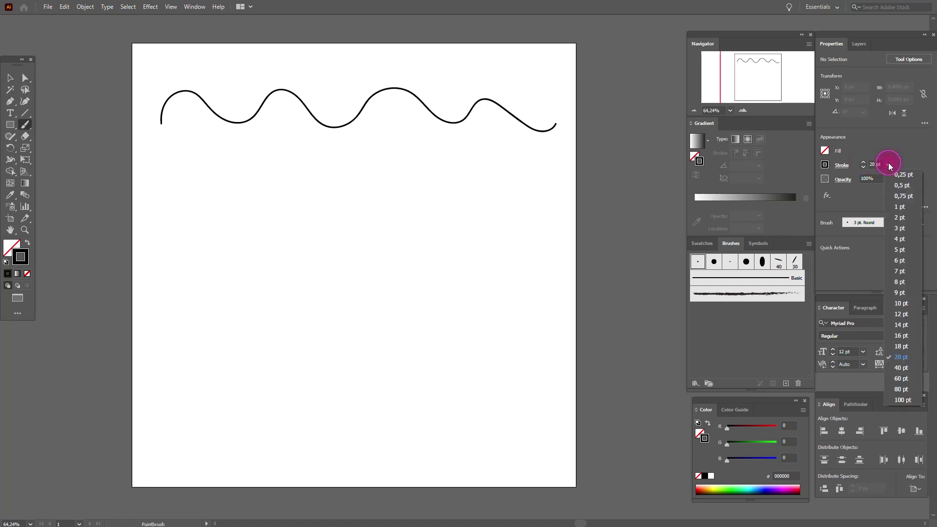
left_click(900, 368)
mouse_move(167, 227)
left_mouse_down()
mouse_move(184, 203)
mouse_move(274, 235)
mouse_move(340, 201)
mouse_move(402, 244)
mouse_move(432, 205)
mouse_move(506, 241)
mouse_move(556, 228)
left_mouse_up()
Select the thick wavy line and reduce its stroke weight to 4 pt.
left_click(11, 80)
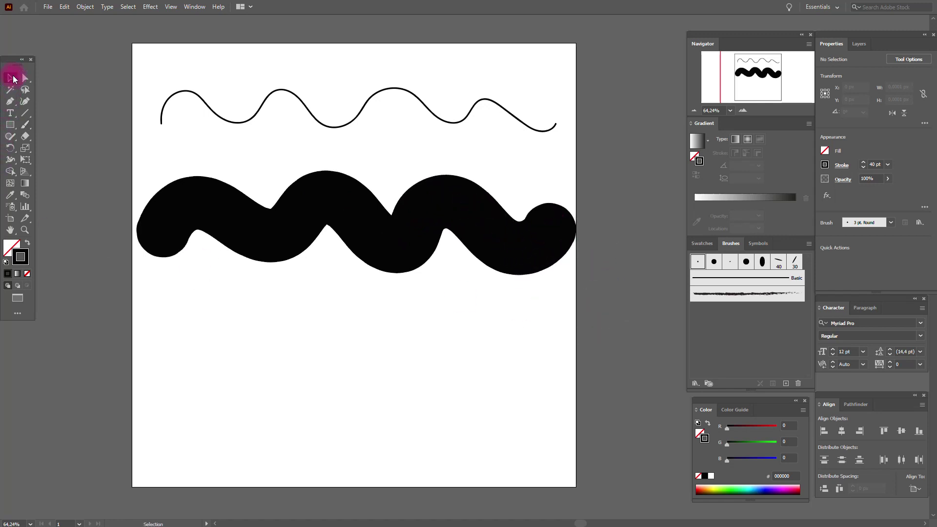
left_click(416, 227)
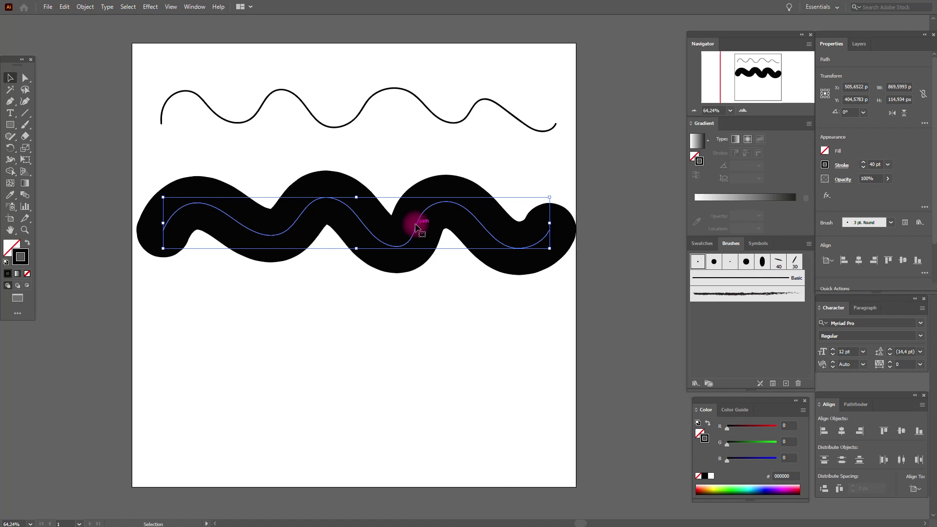
left_click(863, 162)
left_click(863, 162)
left_click(863, 163)
left_click(865, 168)
left_click(865, 169)
left_click(865, 168)
left_click(866, 168)
left_click(865, 169)
left_click(865, 169)
left_click(865, 169)
left_click(865, 169)
left_click(889, 164)
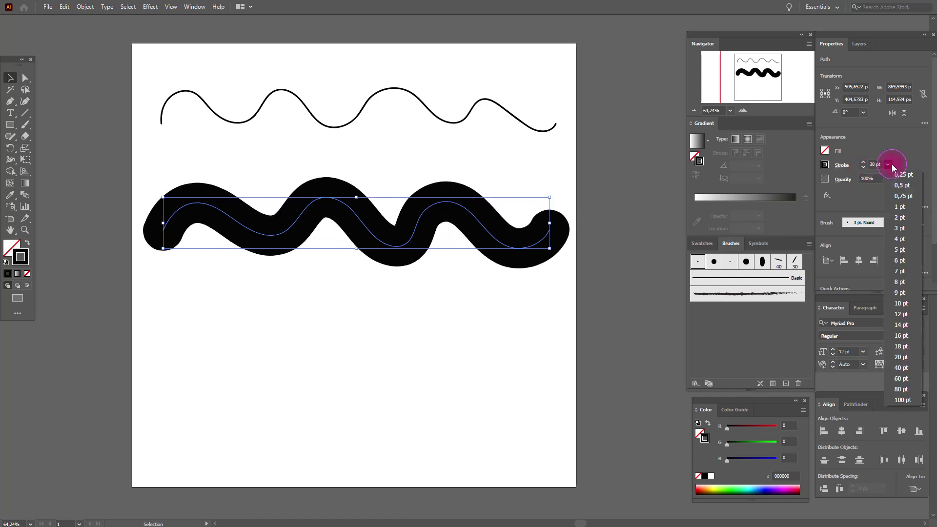
left_click(898, 238)
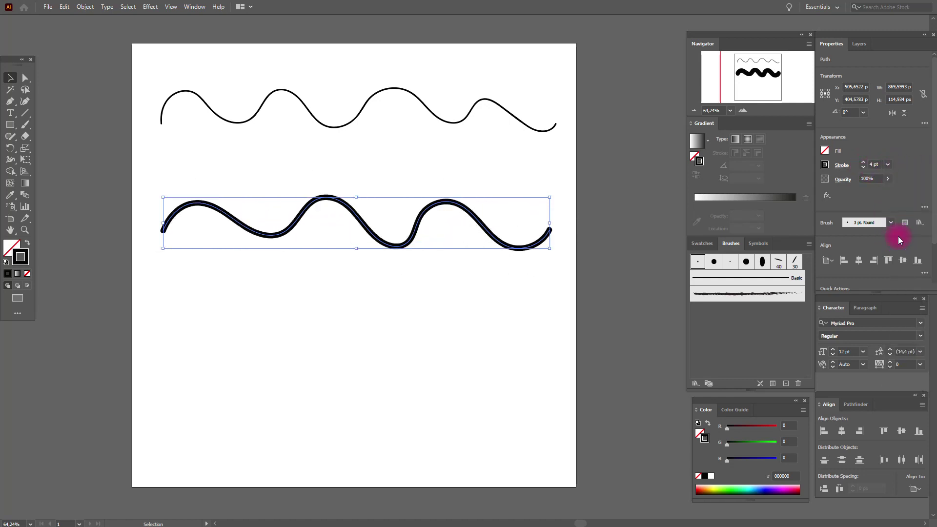
Try several swatches on the selected line's stroke and settle on dark blue R=46 G=49 B=146.
left_click(703, 244)
left_click(739, 274)
left_click(769, 273)
left_click(789, 273)
left_click(729, 282)
left_click(707, 282)
left_click(695, 282)
left_click(735, 281)
left_click(756, 282)
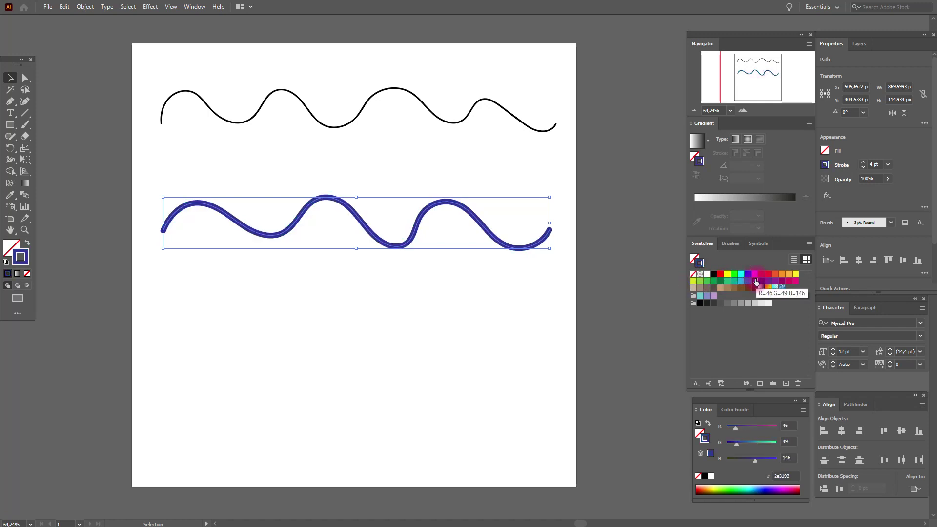
Change the line's stroke to the lighter blue 525ac1 in the Color Picker and deselect it.
double_click(20, 257)
left_click(163, 101)
left_click(126, 94)
left_click(129, 121)
left_click(163, 143)
left_click(133, 105)
left_click(180, 140)
left_click(142, 156)
left_click(132, 101)
left_click(287, 77)
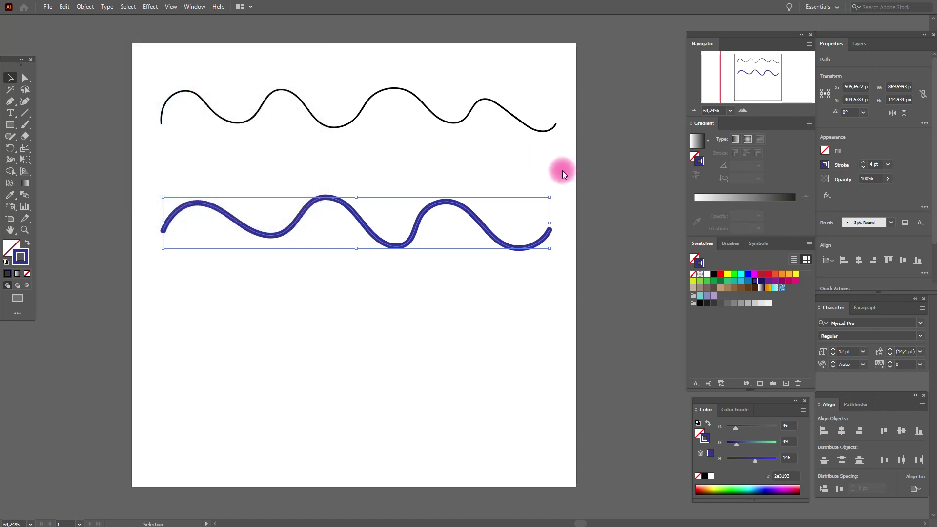
left_click(591, 174)
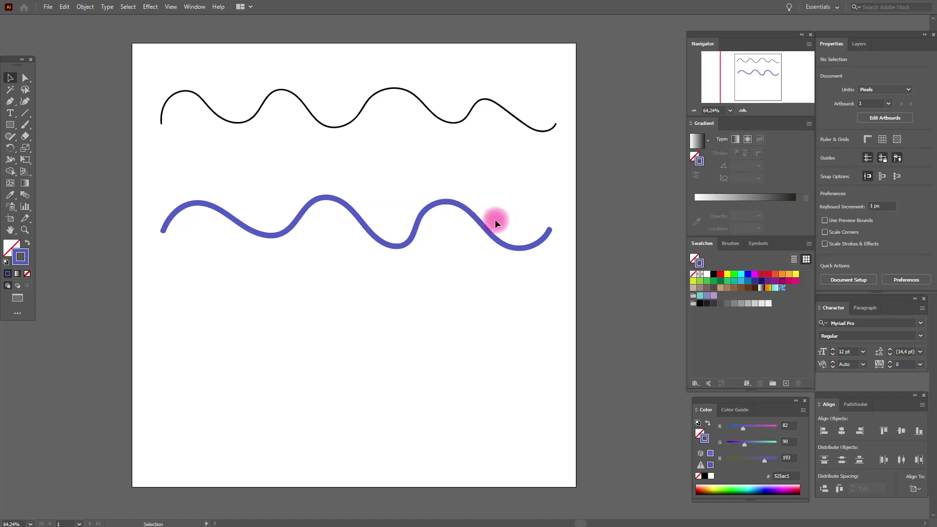
Move the blue wavy line up, closer to the black line.
left_click_drag(486, 230, 495, 184)
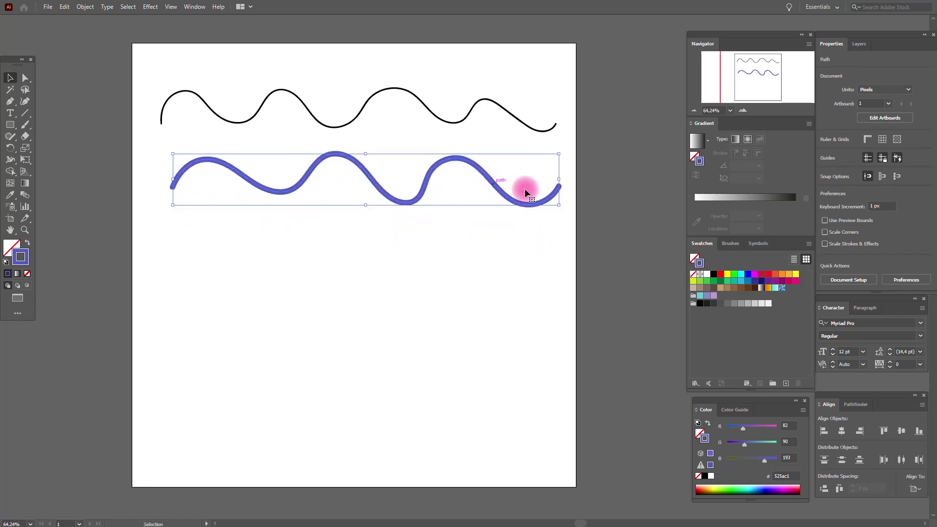
left_click(593, 198)
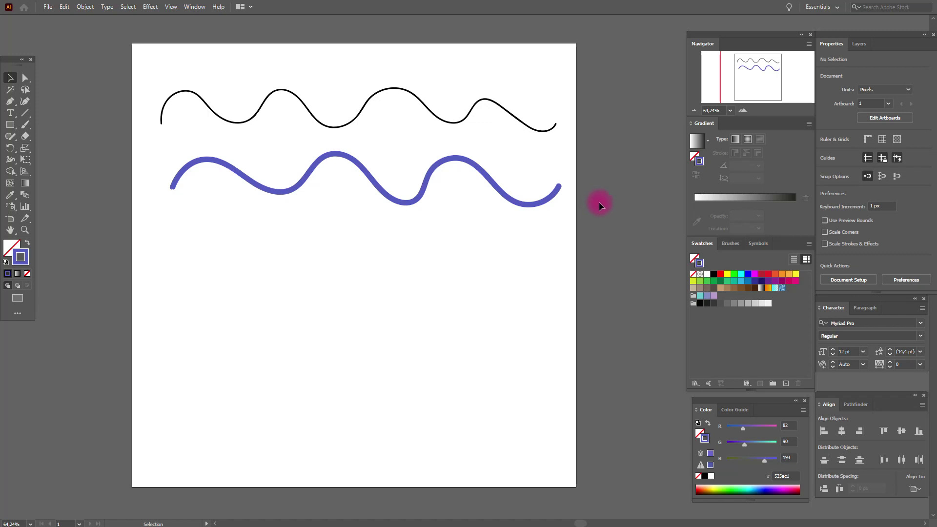
Paint a thin blue wavy line with the Paintbrush below the two existing lines.
left_click(731, 246)
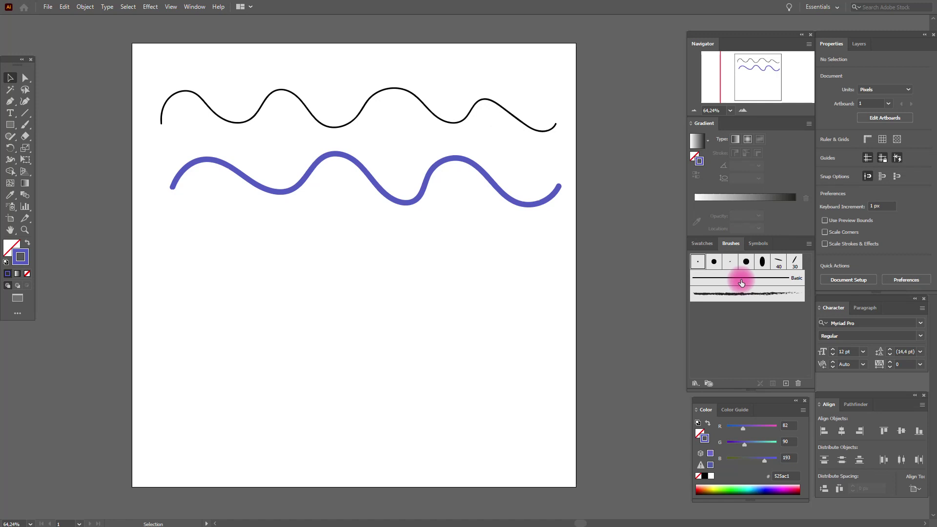
left_click(742, 282)
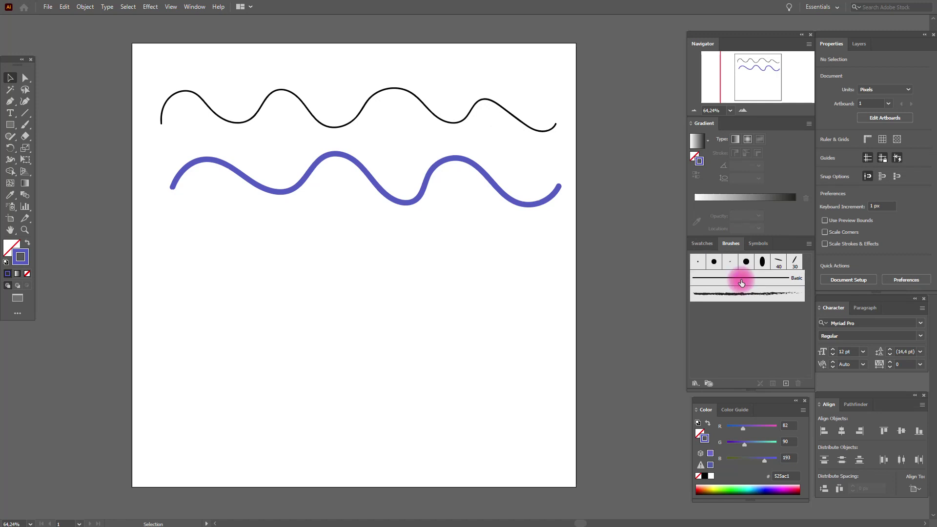
left_click(28, 128)
mouse_move(179, 276)
left_mouse_down()
mouse_move(224, 241)
mouse_move(316, 293)
mouse_move(354, 262)
mouse_move(432, 299)
mouse_move(474, 276)
mouse_move(539, 295)
mouse_move(550, 272)
left_mouse_up()
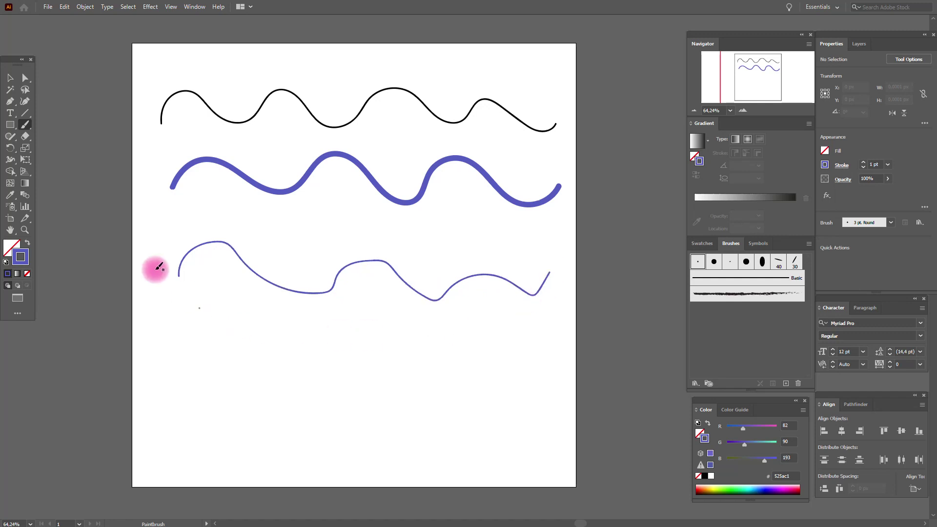
Apply the Basic brush to the lowest wavy line and set its stroke weight to 10 pt.
left_click(10, 79)
left_click(332, 288)
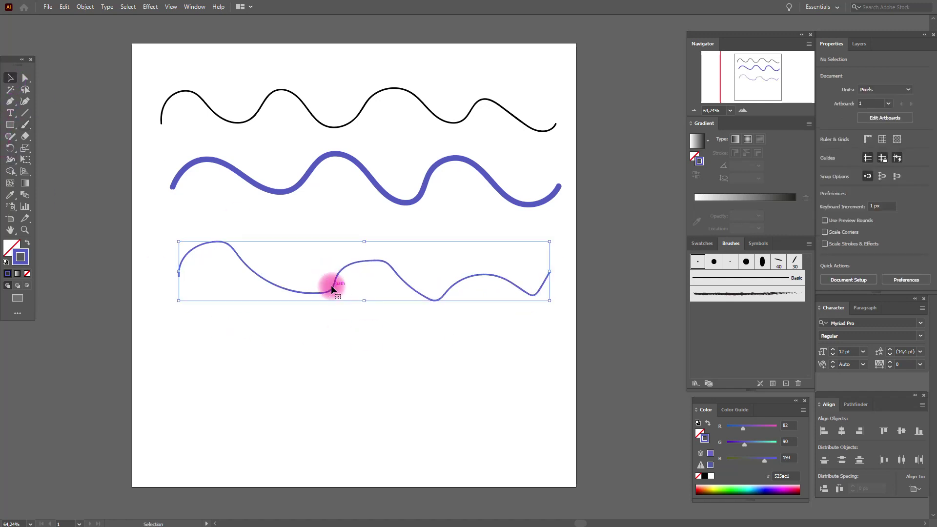
left_click(792, 282)
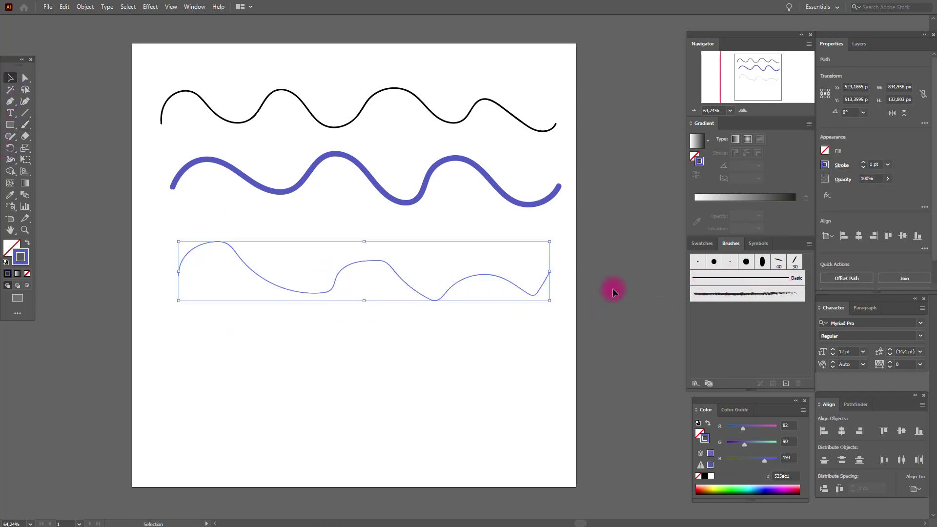
left_click(870, 179)
left_click(890, 165)
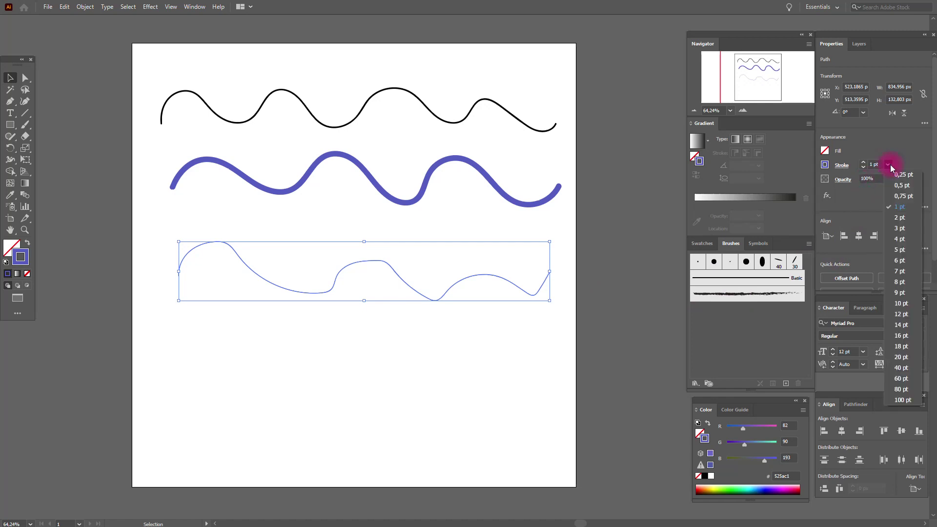
left_click(912, 305)
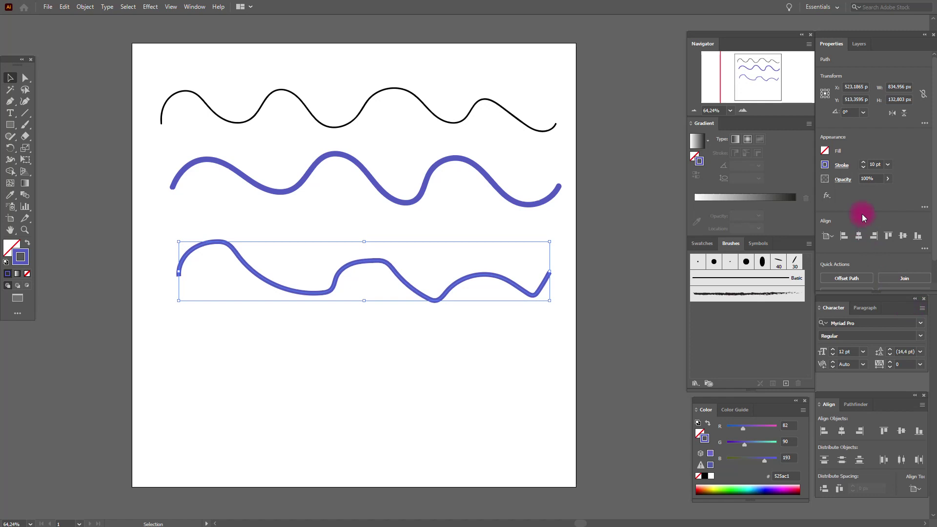
Give the lowest line the lens-shaped width profile that tapers at both ends, and deselect it.
left_click(841, 167)
left_click(821, 317)
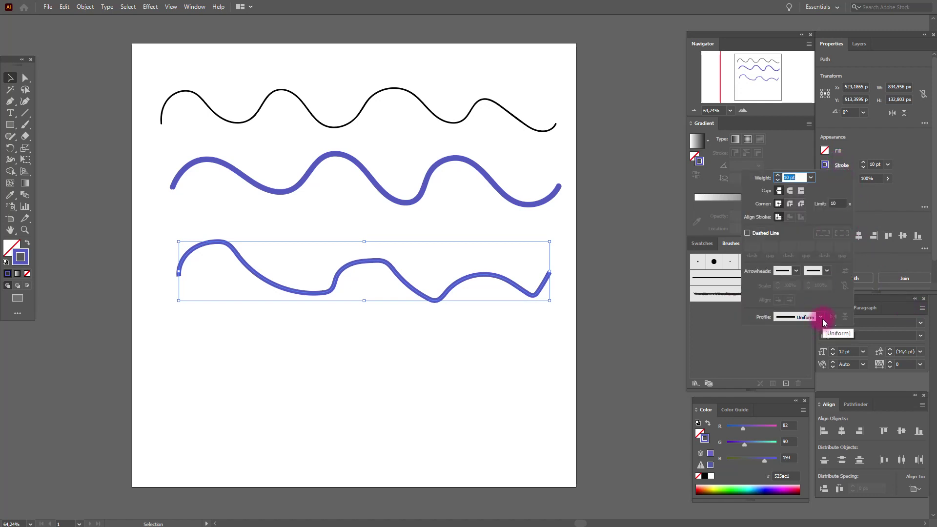
left_click(822, 318)
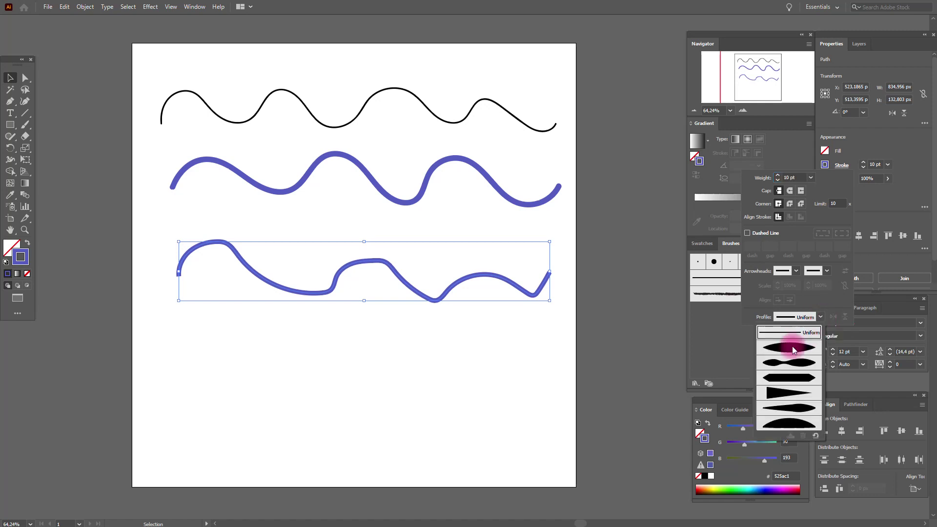
left_click(791, 348)
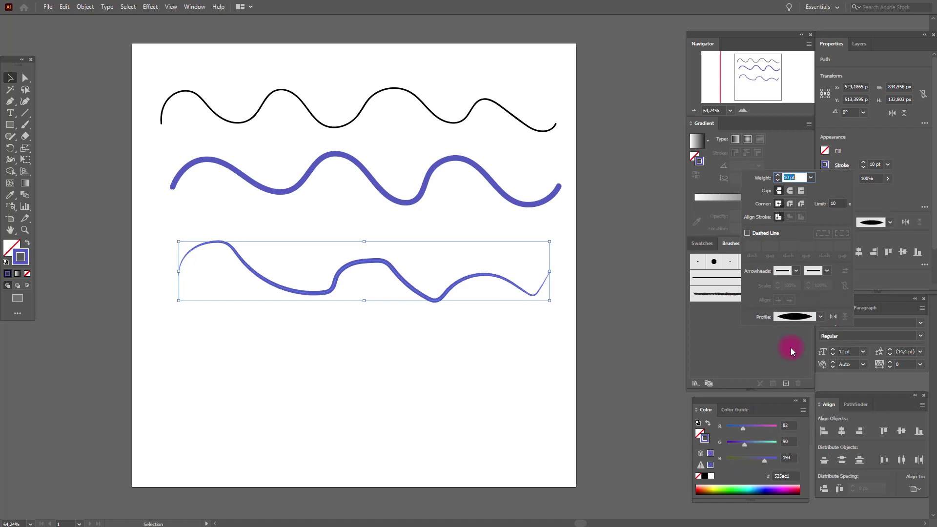
left_click(424, 353)
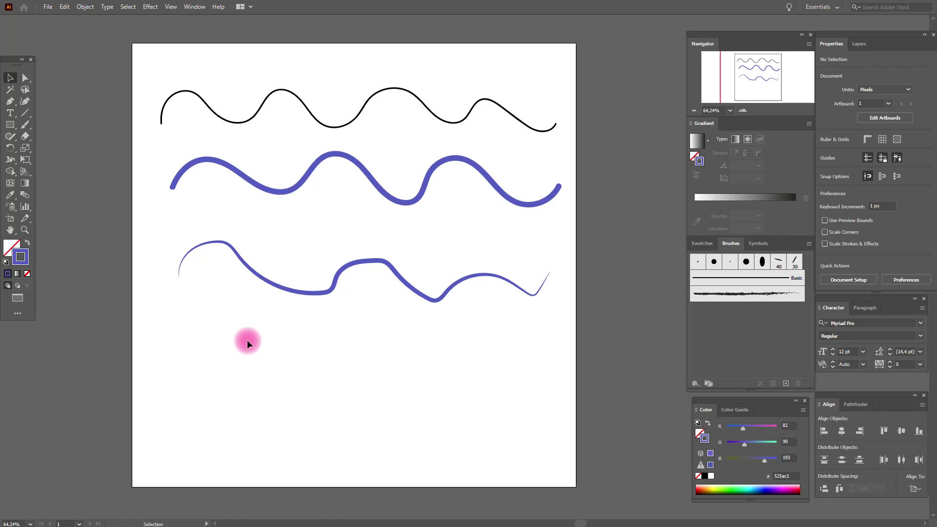
Give the lowest blue line the triangular width profile that tapers from a thick start to a thin end, and deselect it.
left_click(316, 295)
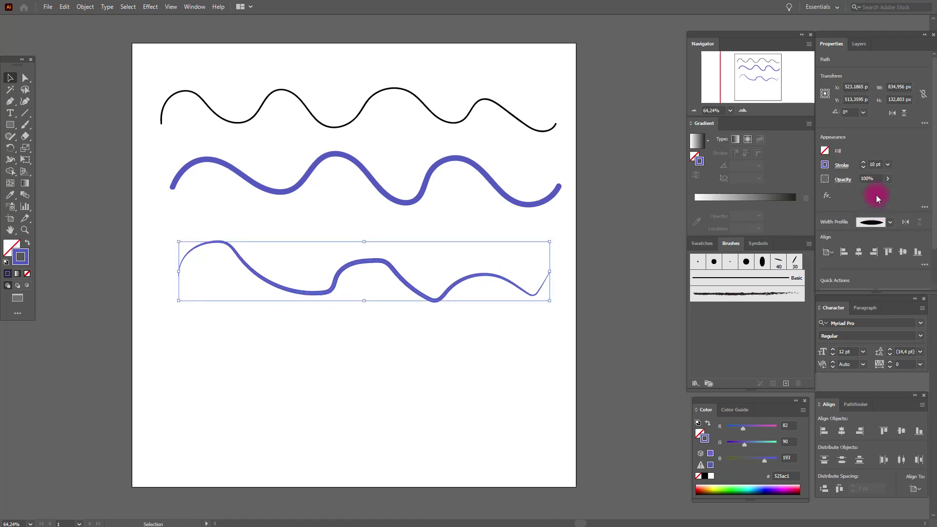
left_click(887, 165)
left_click(856, 172)
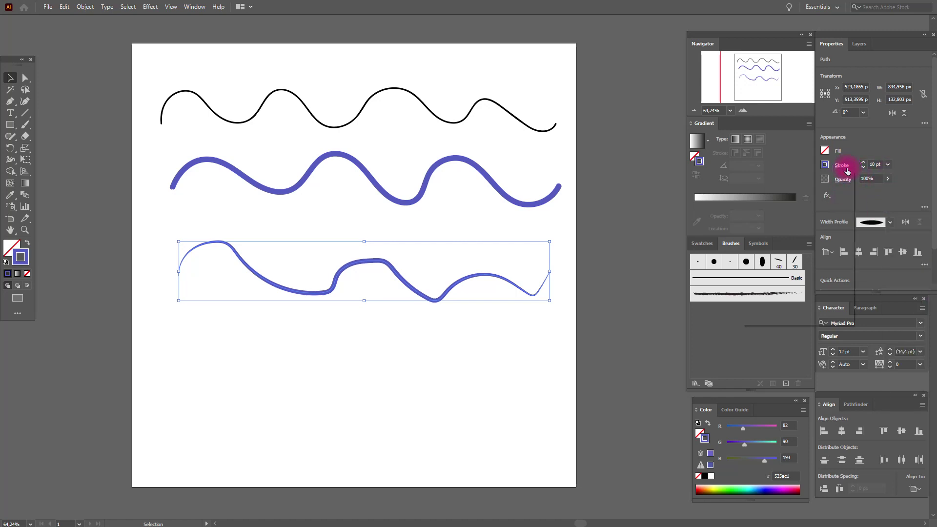
left_click(842, 165)
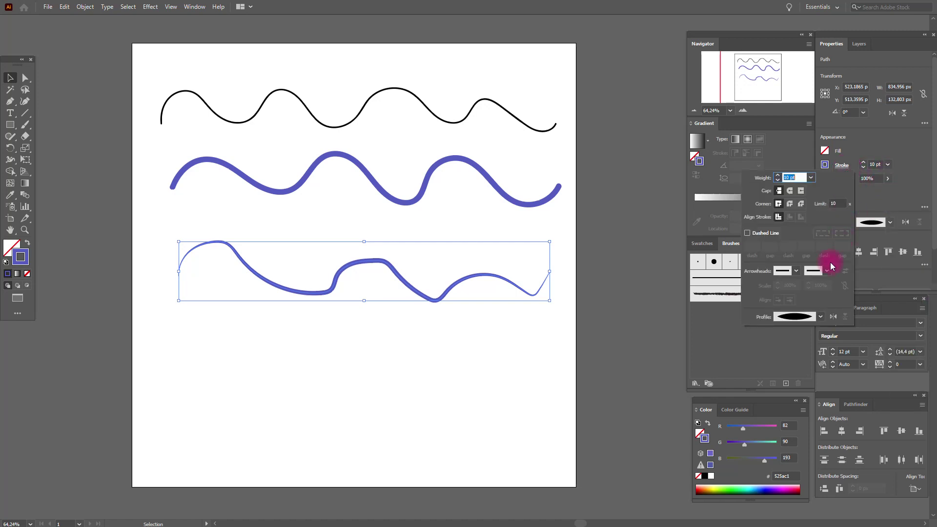
left_click(820, 317)
left_click(789, 393)
left_click(528, 376)
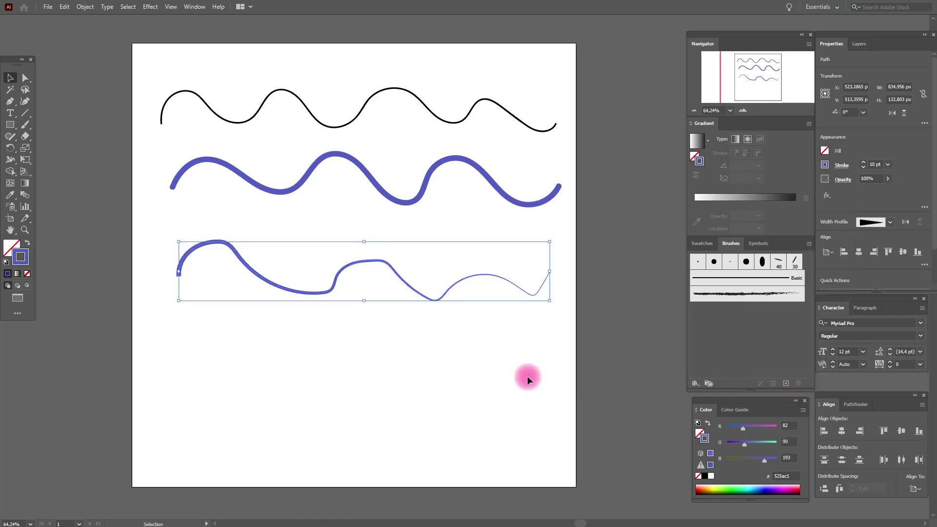
left_click(419, 377)
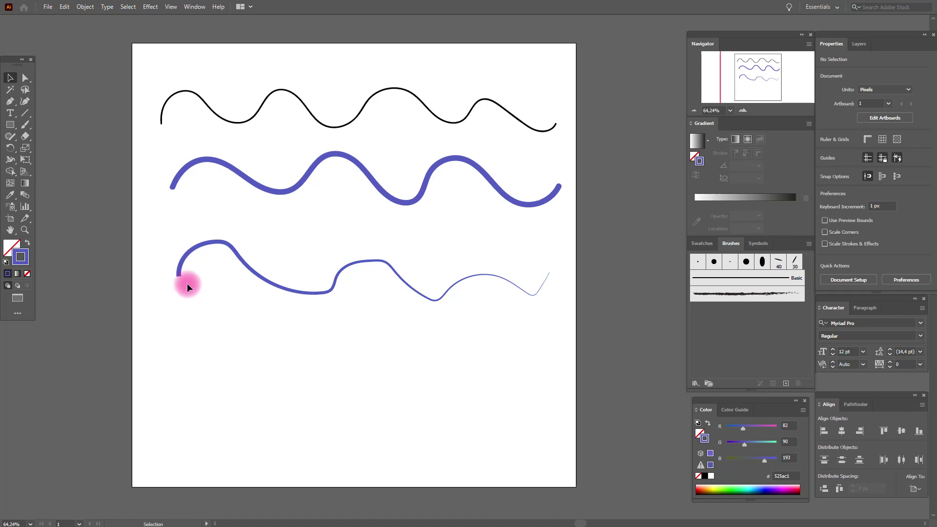
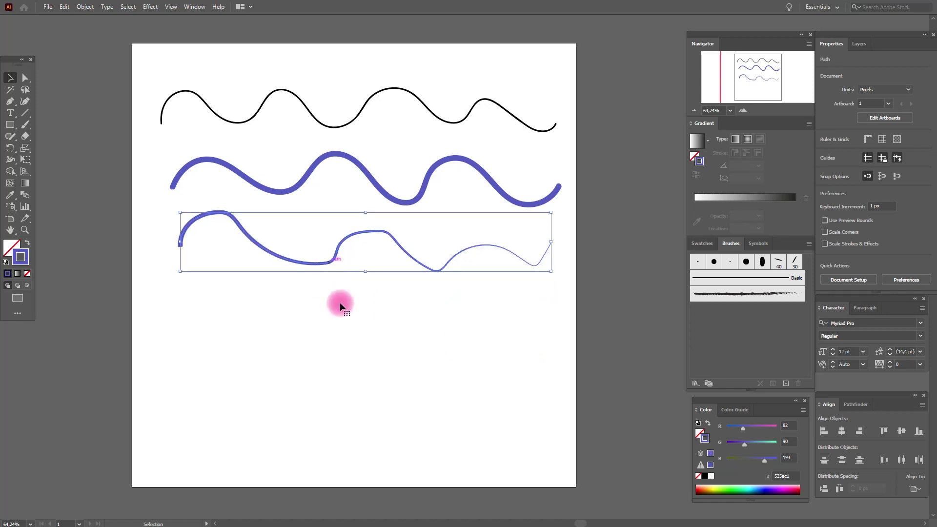
Recolour the third wavy line's stroke with the brown swatch 8c6239 and deselect it.
left_click(703, 243)
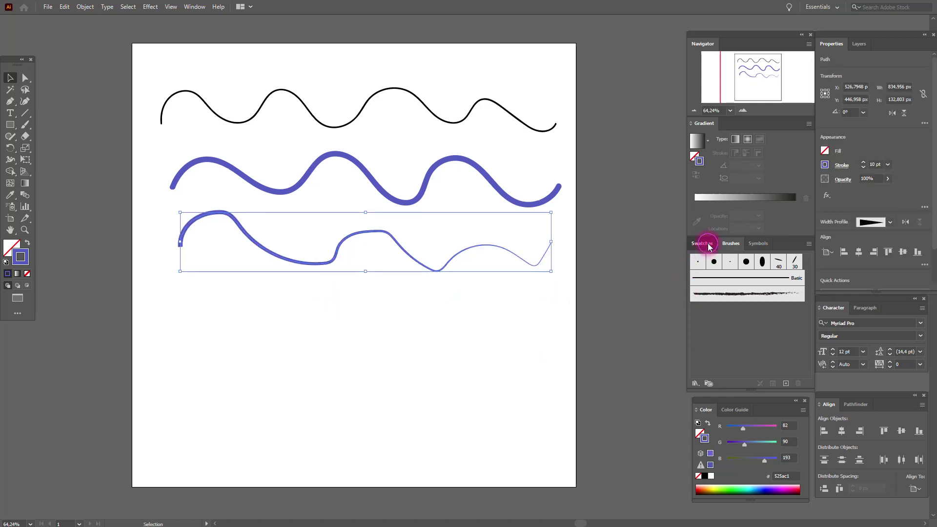
left_click(755, 274)
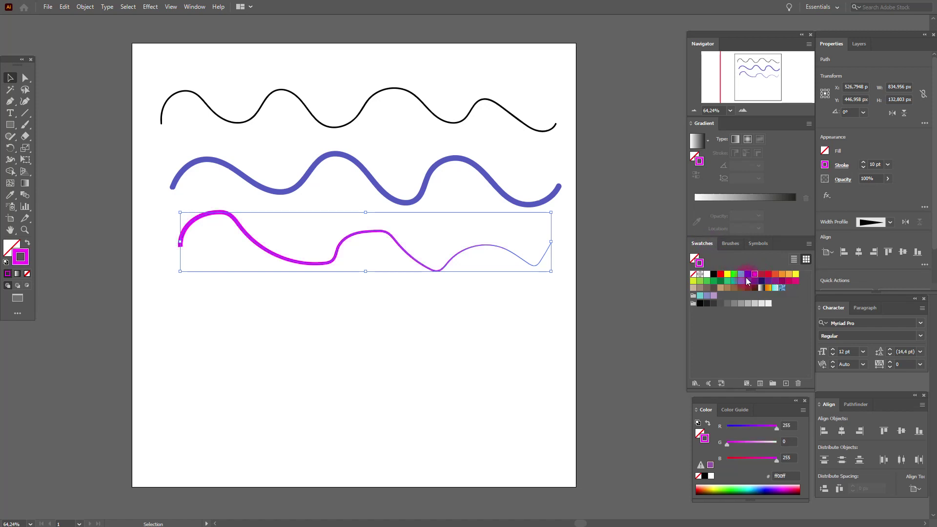
left_click(734, 288)
left_click(529, 309)
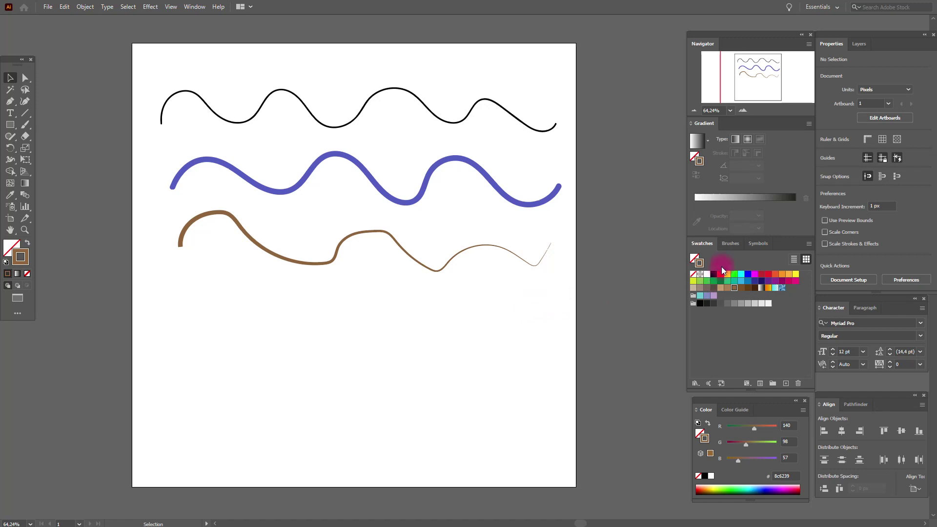
Open the Arrows_Special brush library and place it beside the artboard's edge.
left_click(731, 243)
left_click(811, 245)
mouse_move(886, 419)
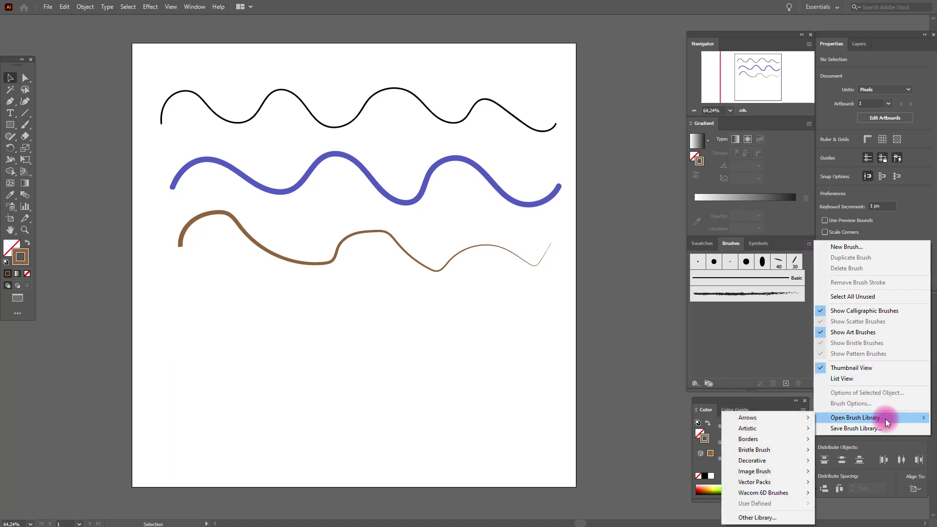
mouse_move(775, 421)
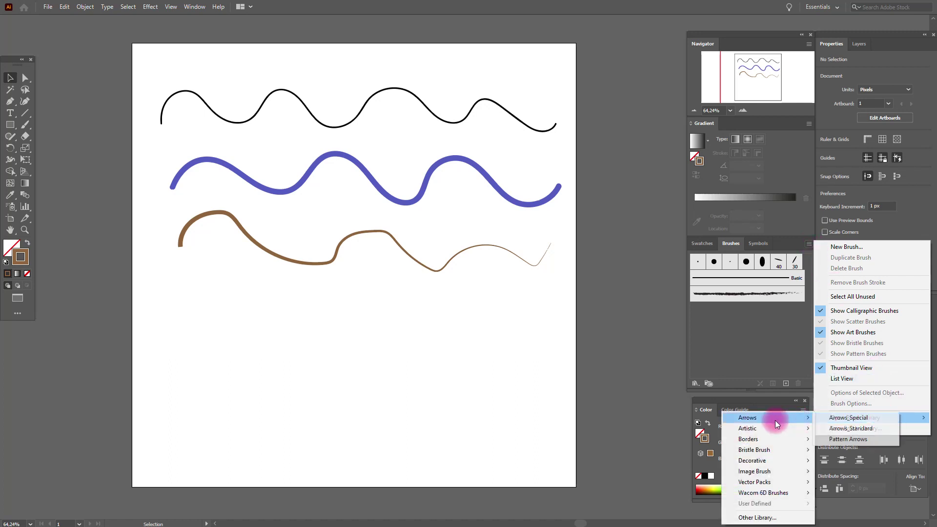
left_click(856, 420)
mouse_move(534, 269)
left_mouse_down()
mouse_move(608, 246)
mouse_move(673, 179)
left_mouse_up()
left_click(651, 245)
Paint a wavy arrow and a double-looped arrow below the brown line using the first Arrows_Special brush.
left_click_drag(634, 259, 653, 418)
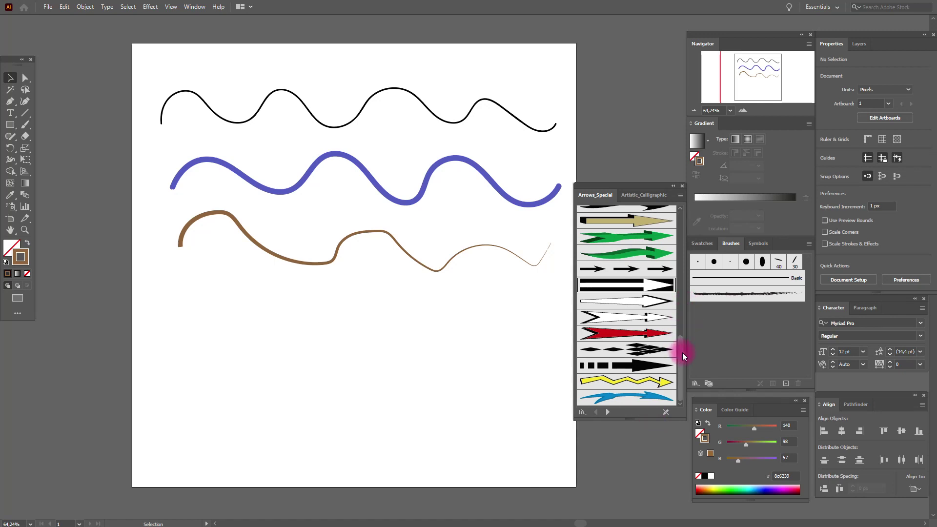
mouse_move(683, 353)
left_mouse_down()
mouse_move(687, 225)
mouse_move(693, 253)
left_mouse_up()
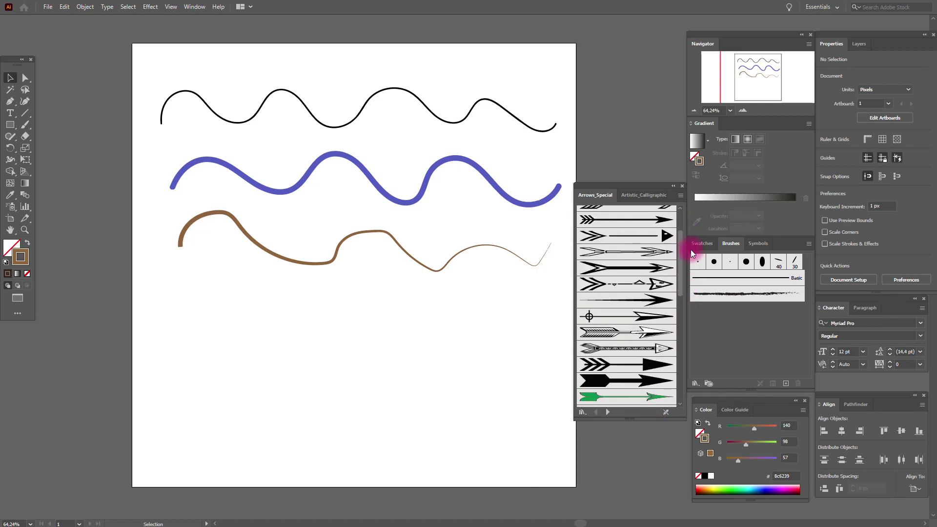
left_click_drag(690, 250, 703, 288)
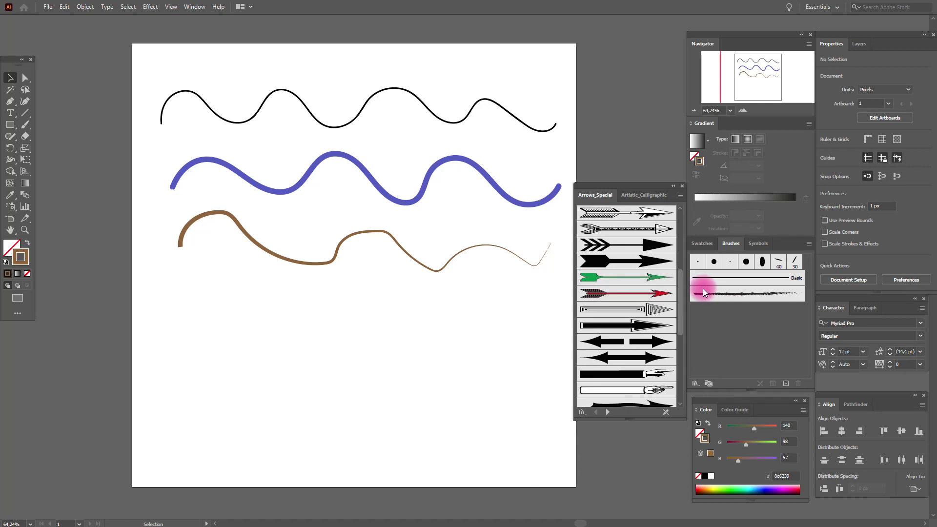
mouse_move(703, 288)
left_mouse_down()
mouse_move(717, 356)
mouse_move(733, 217)
mouse_move(563, 381)
mouse_move(481, 379)
left_mouse_up()
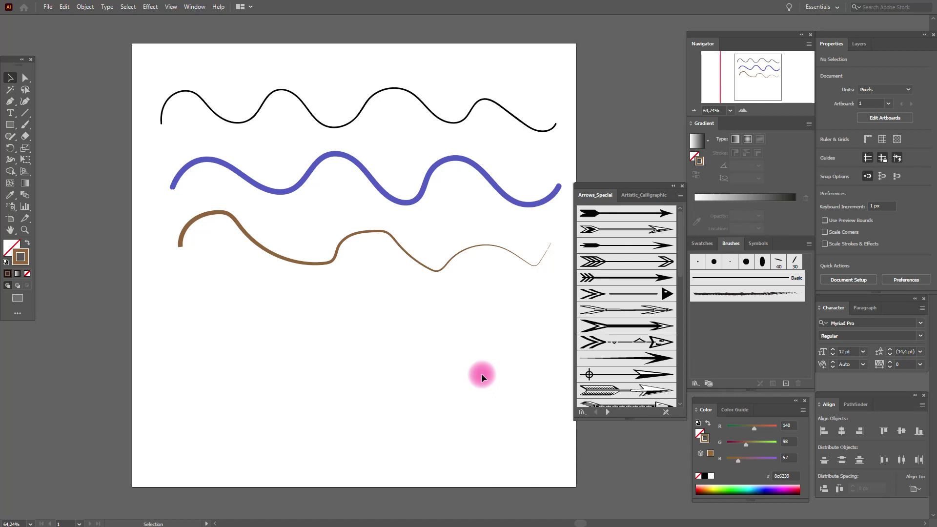
left_click(628, 220)
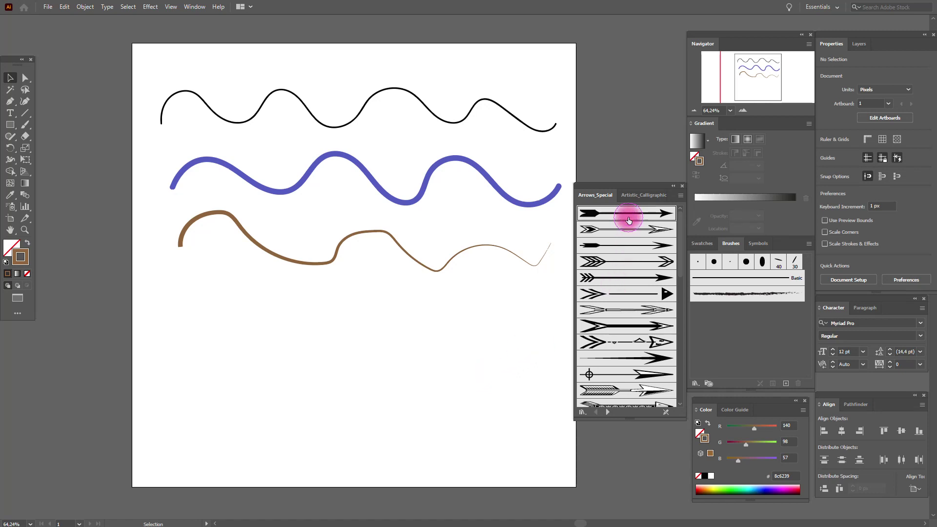
left_click(29, 129)
mouse_move(191, 337)
left_mouse_down()
mouse_move(303, 328)
mouse_move(433, 362)
left_mouse_up()
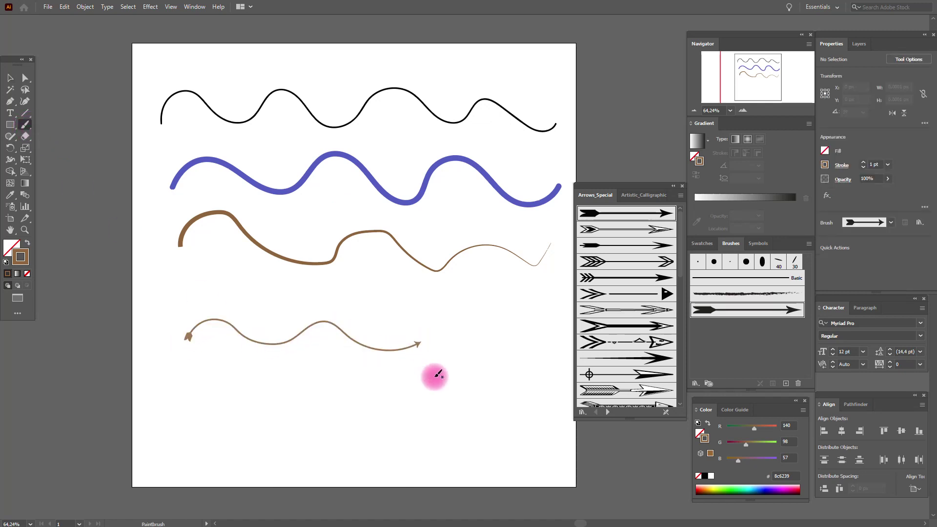
mouse_move(216, 410)
left_mouse_down()
mouse_move(275, 404)
mouse_move(283, 391)
mouse_move(265, 376)
mouse_move(246, 380)
mouse_move(246, 405)
mouse_move(270, 418)
mouse_move(326, 420)
mouse_move(345, 406)
mouse_move(331, 386)
mouse_move(316, 396)
mouse_move(319, 414)
mouse_move(355, 429)
mouse_move(398, 422)
left_mouse_up()
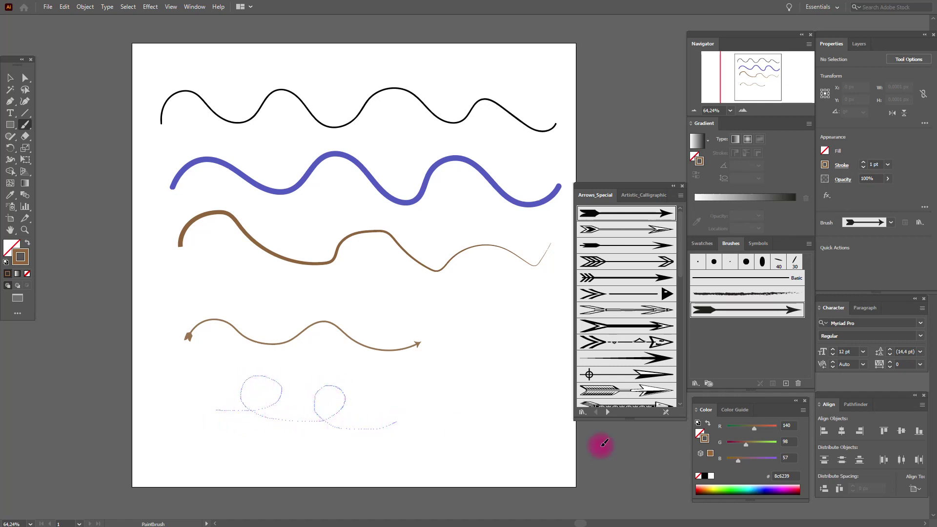
Try Arrow 2.08, the tapered arrow and the crosshair-tailed arrow brush on the looped line, and deselect it.
left_click(10, 78)
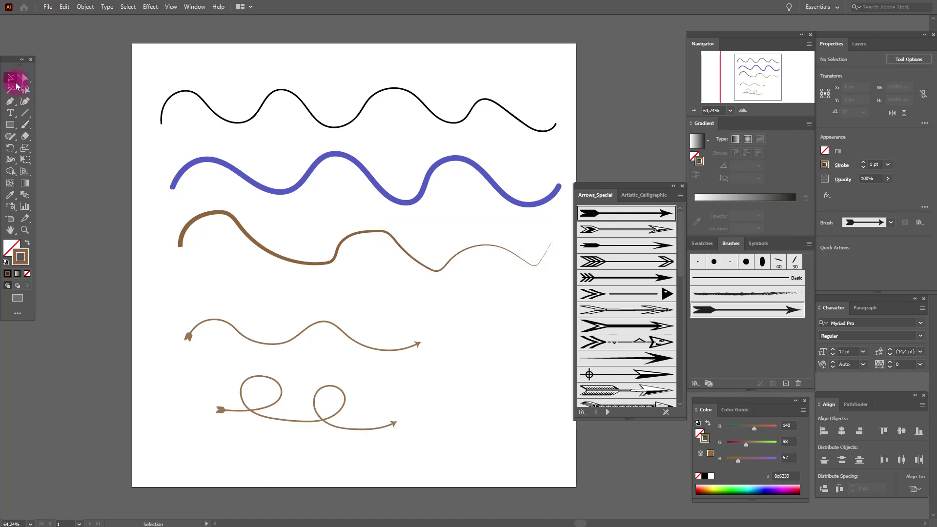
left_click(344, 386)
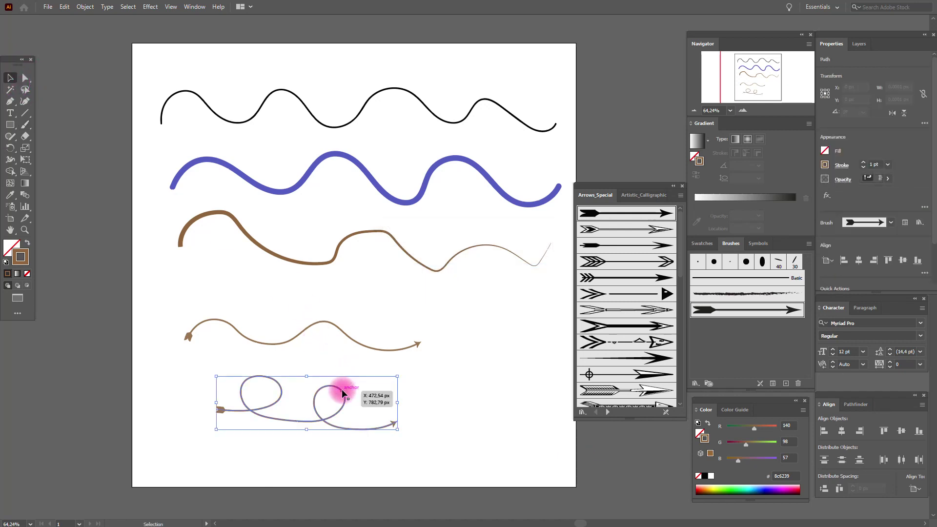
left_click(660, 325)
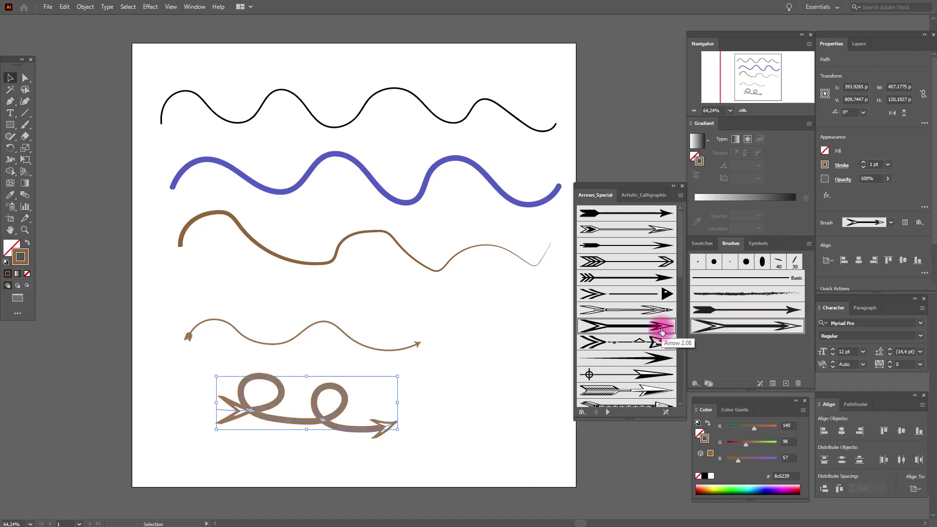
left_click(653, 360)
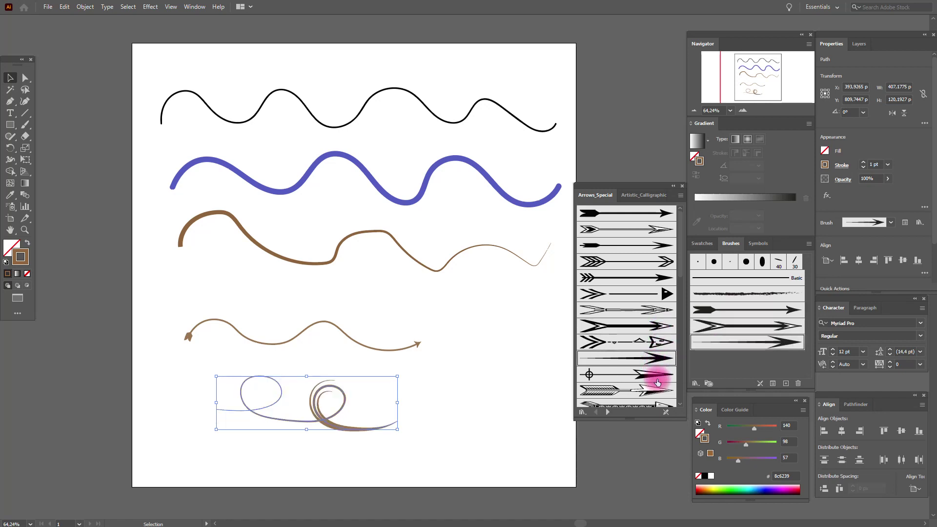
left_click(647, 376)
left_click(505, 367)
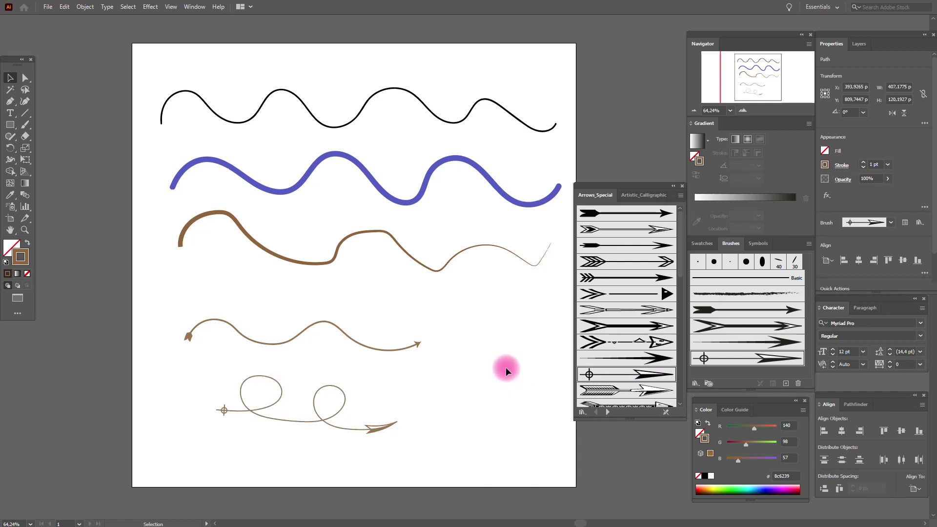
Try the dashed-tail arrow brush and the chevron-feathered arrow brush on the looped line.
left_click(383, 429)
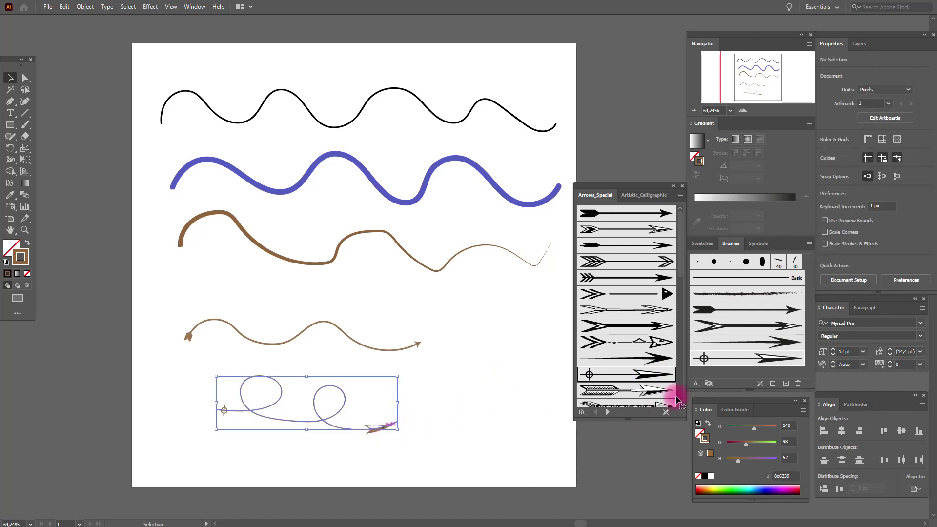
mouse_move(683, 275)
left_mouse_down()
mouse_move(706, 328)
mouse_move(715, 393)
left_mouse_up()
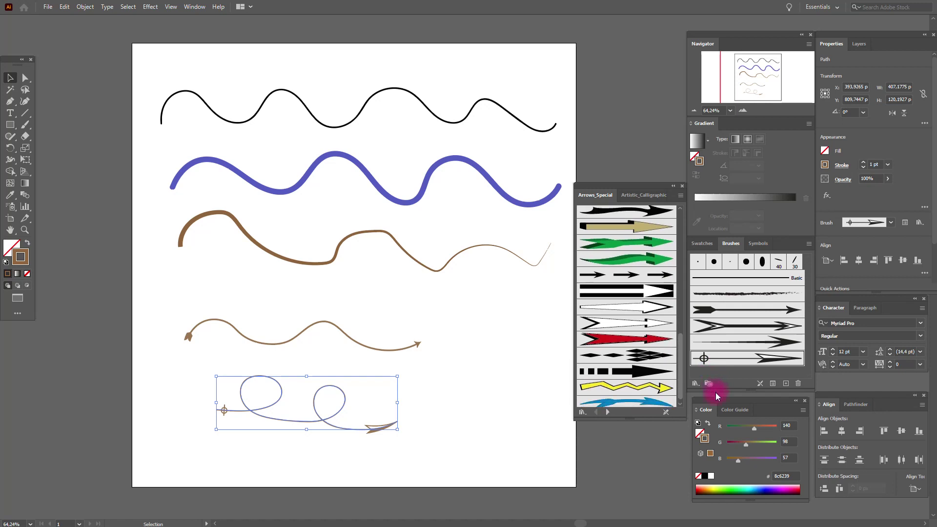
left_click(649, 373)
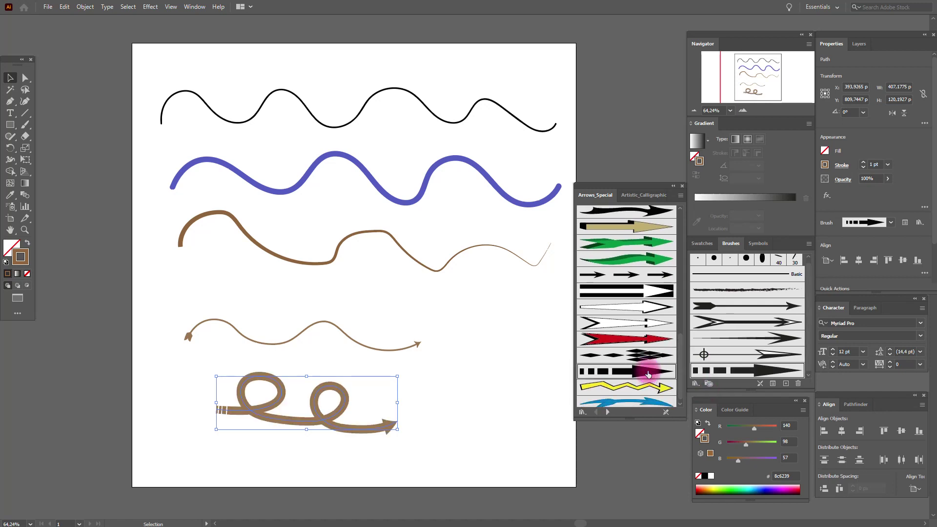
left_click_drag(682, 360, 681, 268)
left_click(657, 324)
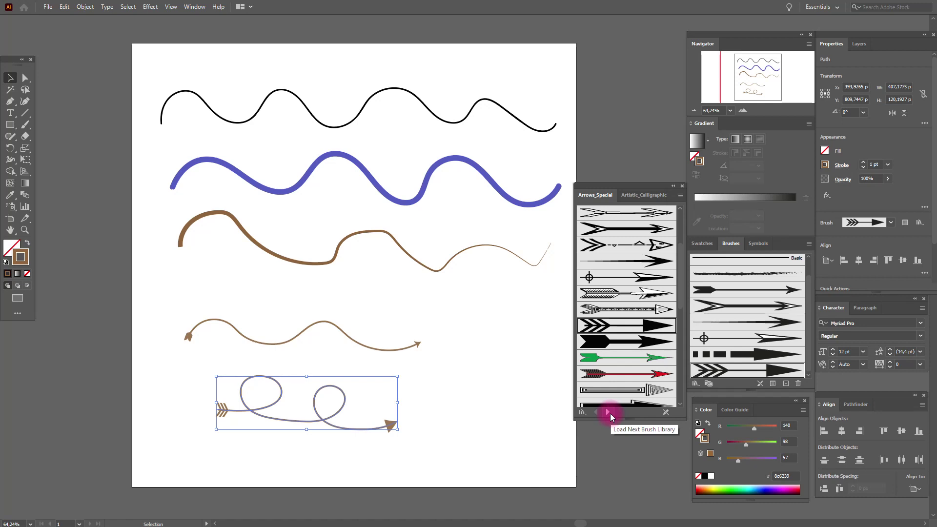
Advance through the brush libraries to Artistic_ChalkCharcoalPencil and apply its thick, solid charcoal brush to the looped line.
left_click(608, 412)
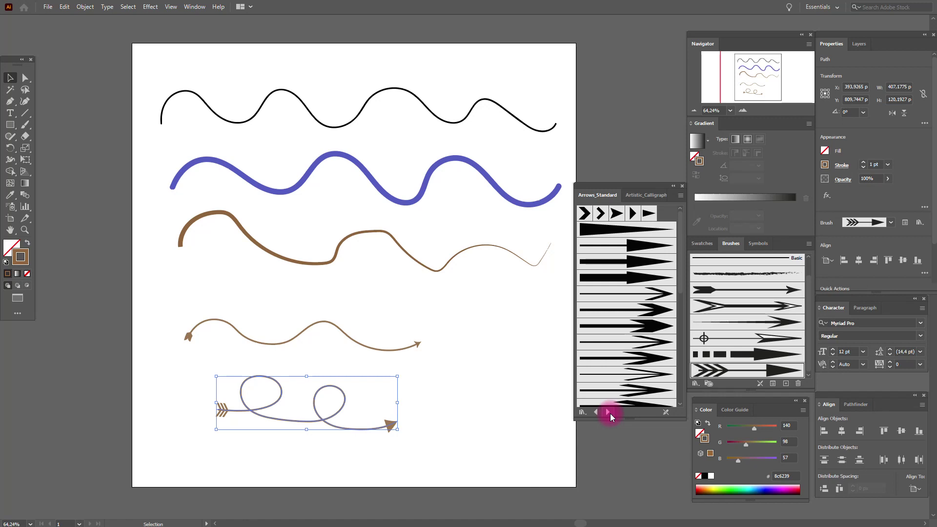
left_click(609, 413)
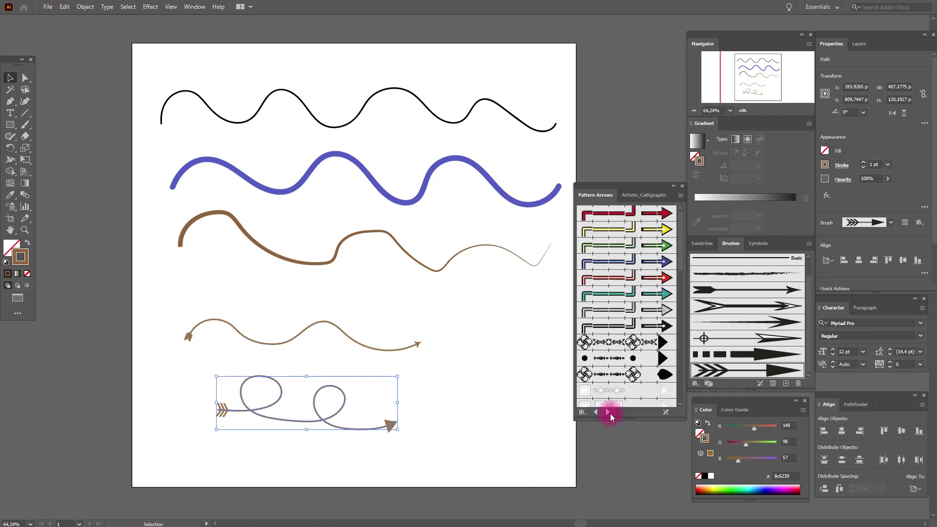
left_click(609, 413)
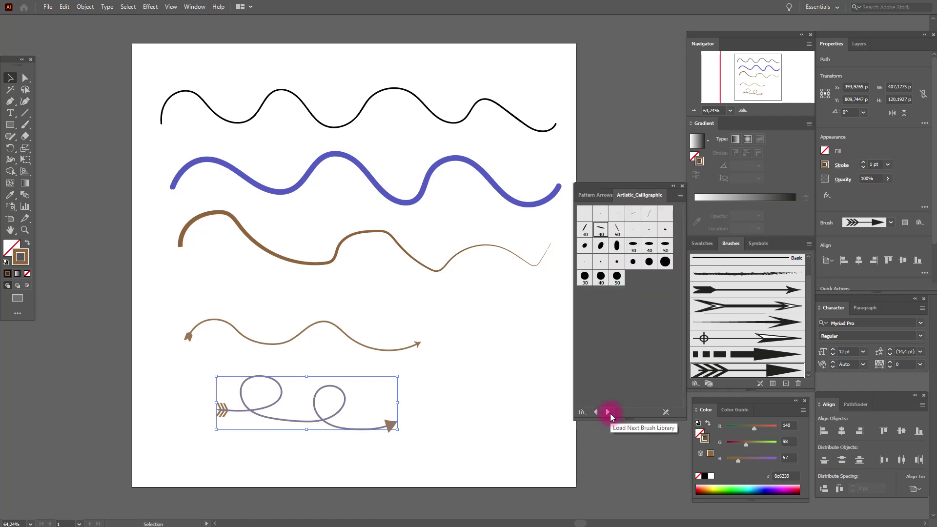
left_click(609, 413)
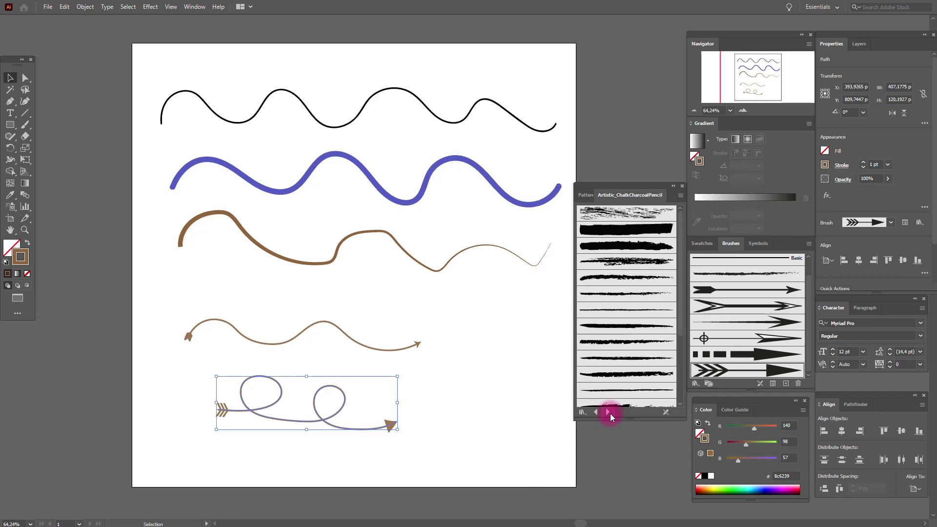
left_click(645, 250)
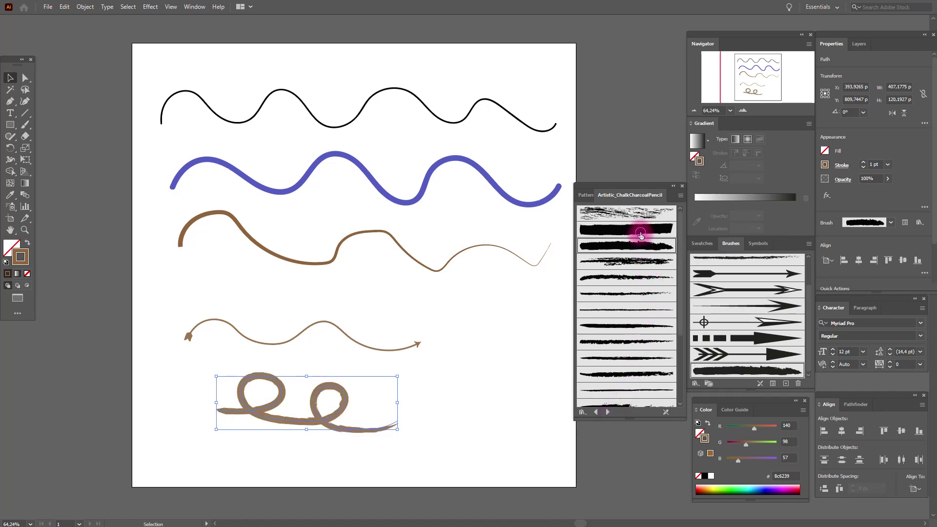
left_click(637, 230)
Load the Artistic_Ink library and test two ink-spatter brushes on the looped line, ending with the light grey multi-strand brush.
left_click(608, 412)
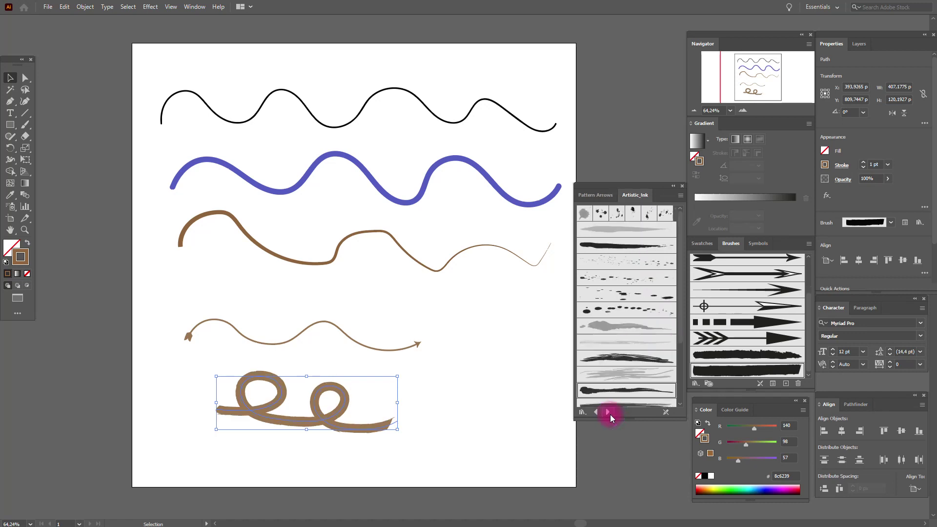
left_click(620, 312)
left_click(623, 285)
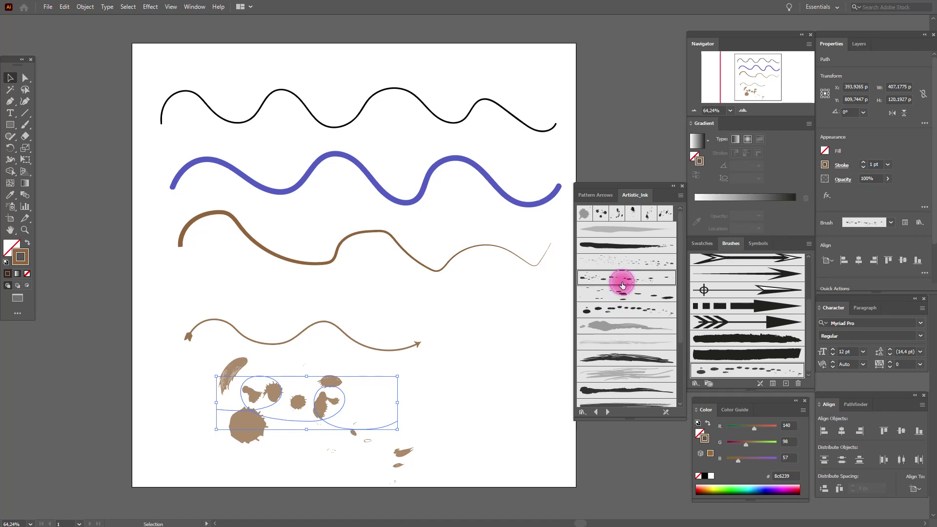
left_click(629, 375)
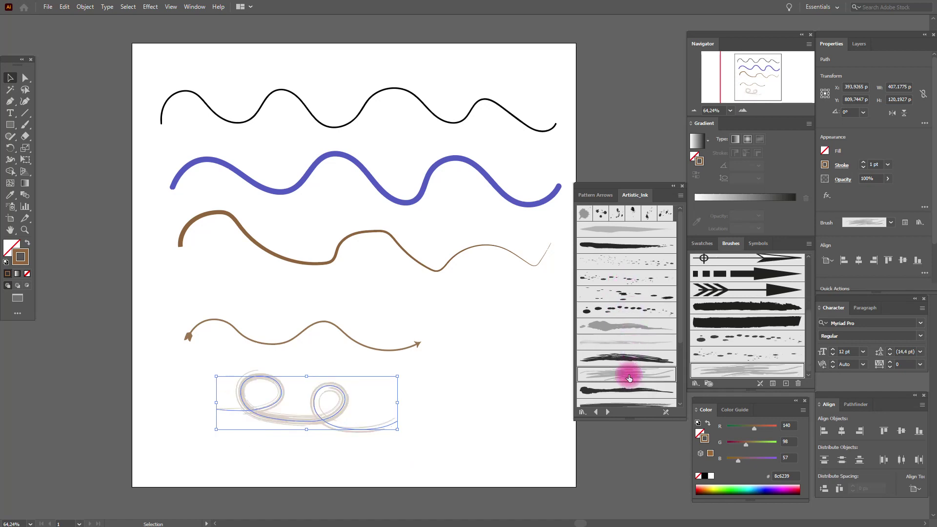
Advance to the Artistic_Watercolor library and try two watercolor brushes on the looped line, ending with the darker wash, then deselect it.
left_click(537, 394)
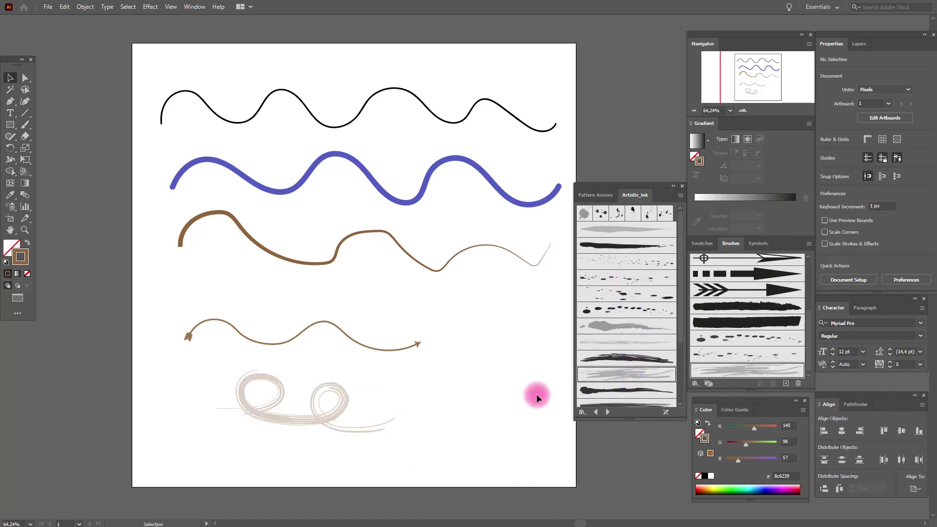
left_click(318, 415)
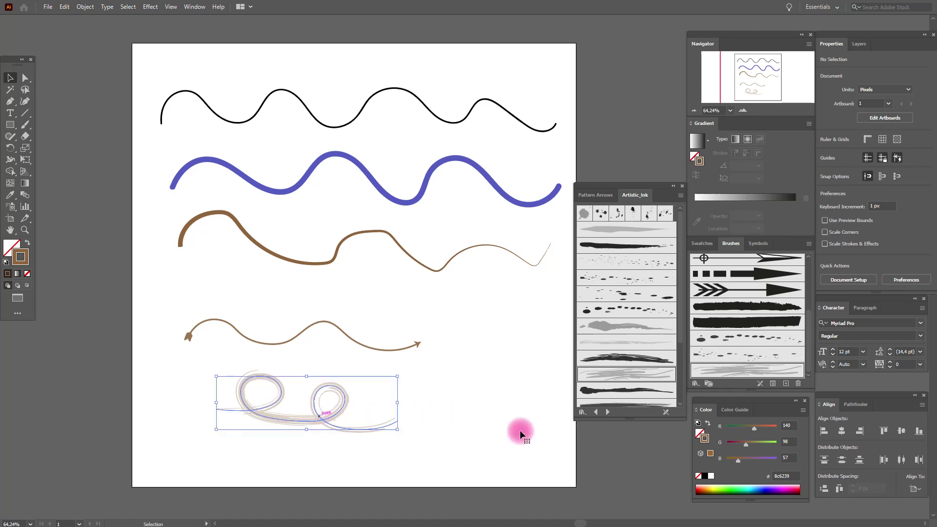
left_click(609, 412)
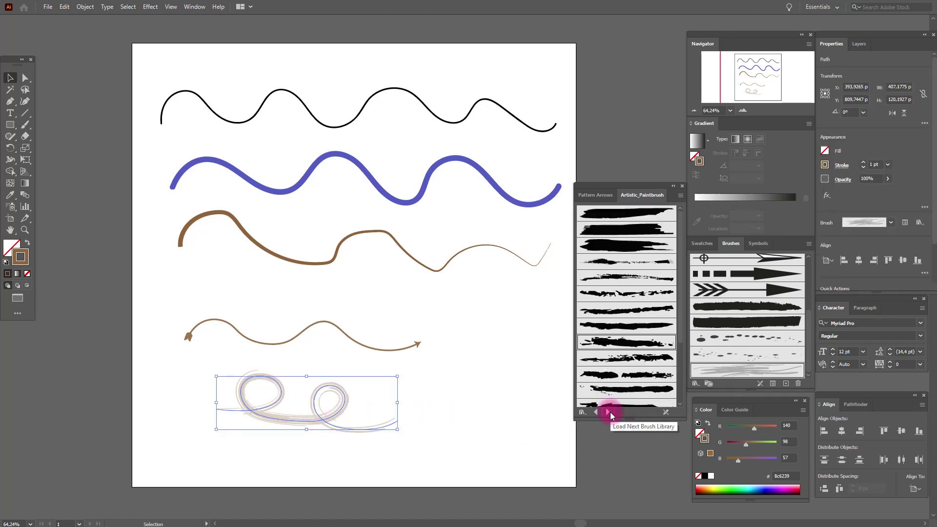
left_click(610, 412)
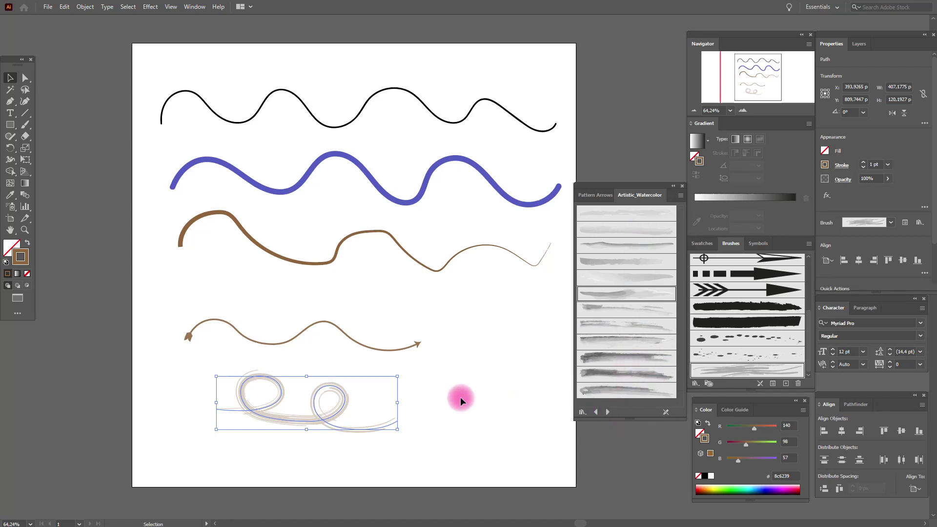
left_click(642, 343)
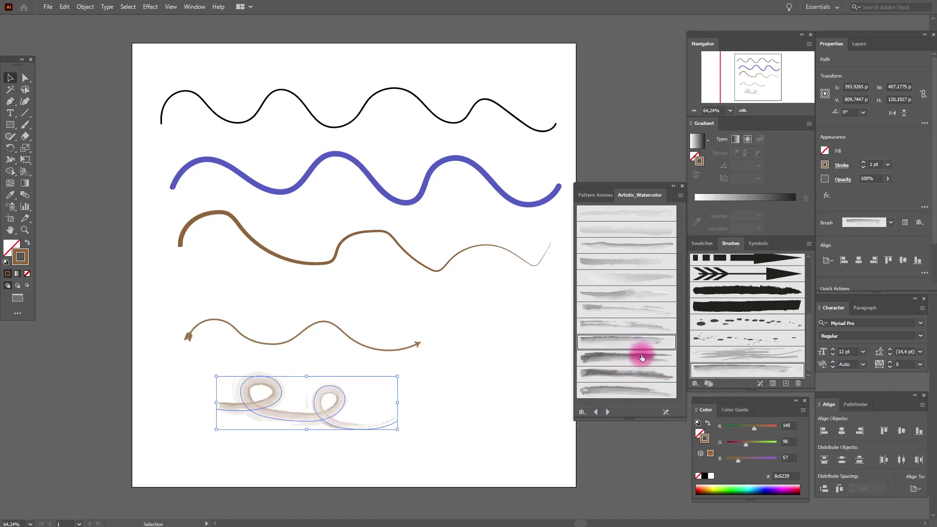
left_click(642, 358)
left_click(487, 380)
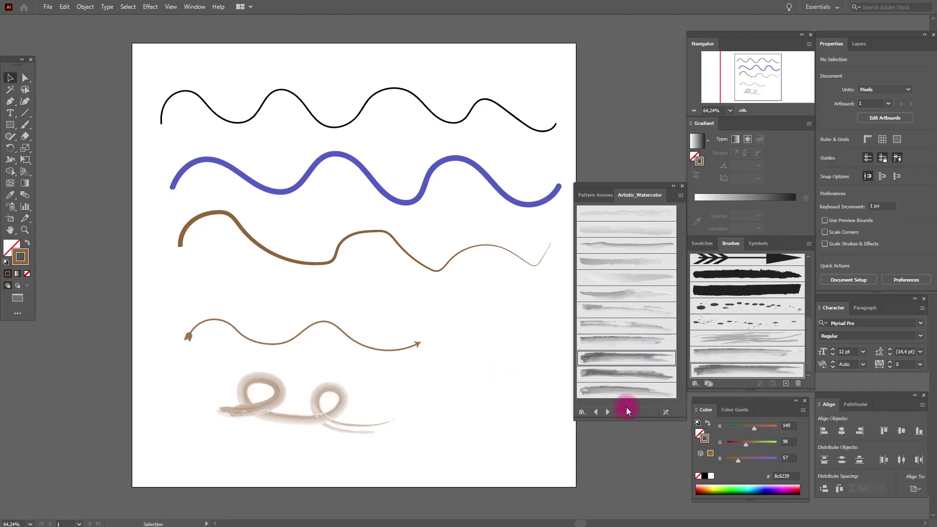
Load the Borders_Dashed library and apply its yellow-and-black checkered border brush to the thin black wavy line.
left_click(608, 413)
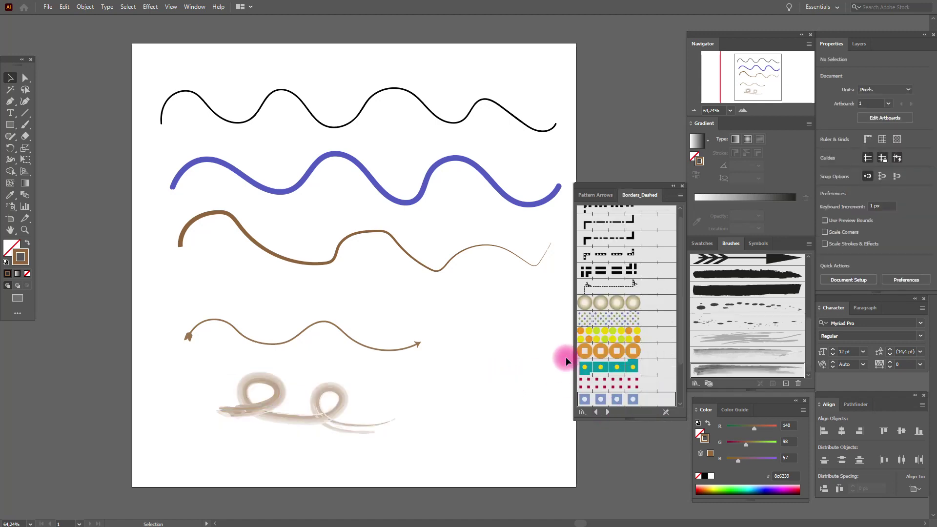
left_click(468, 128)
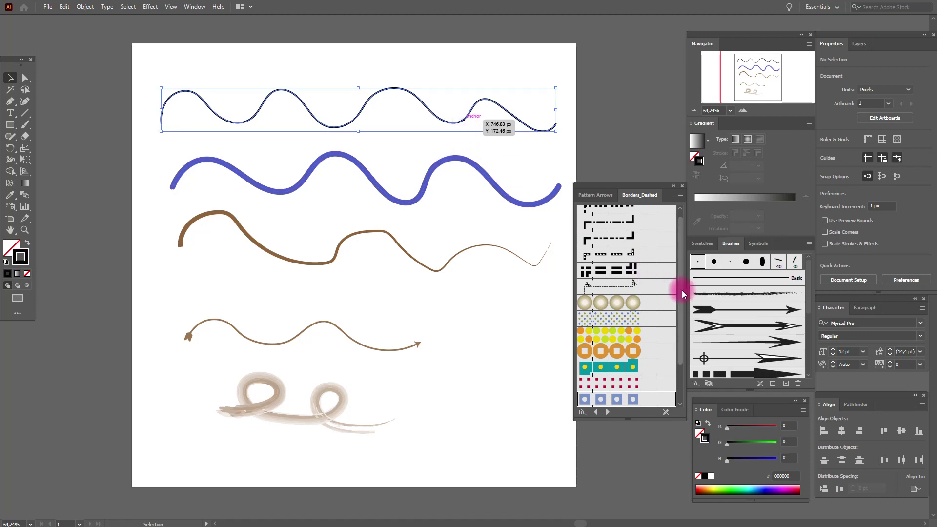
left_click_drag(680, 314, 683, 349)
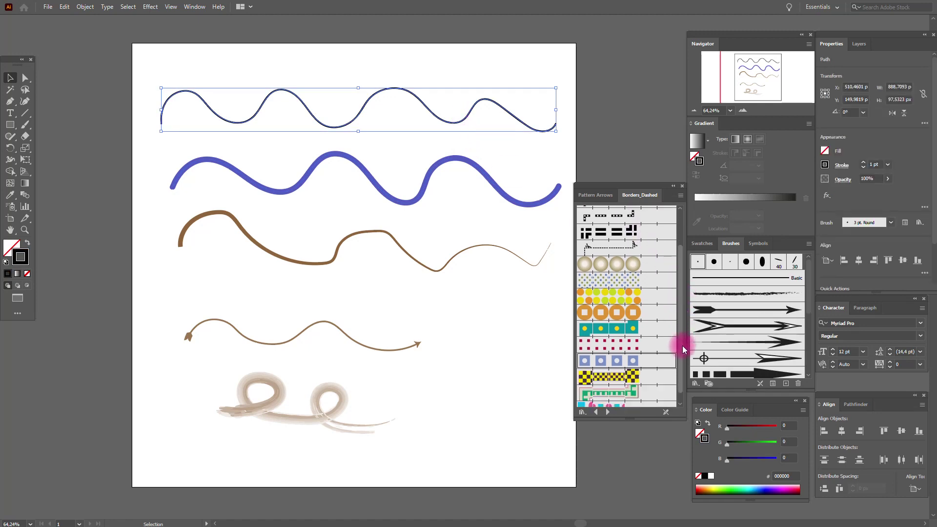
left_click(626, 381)
left_click(495, 367)
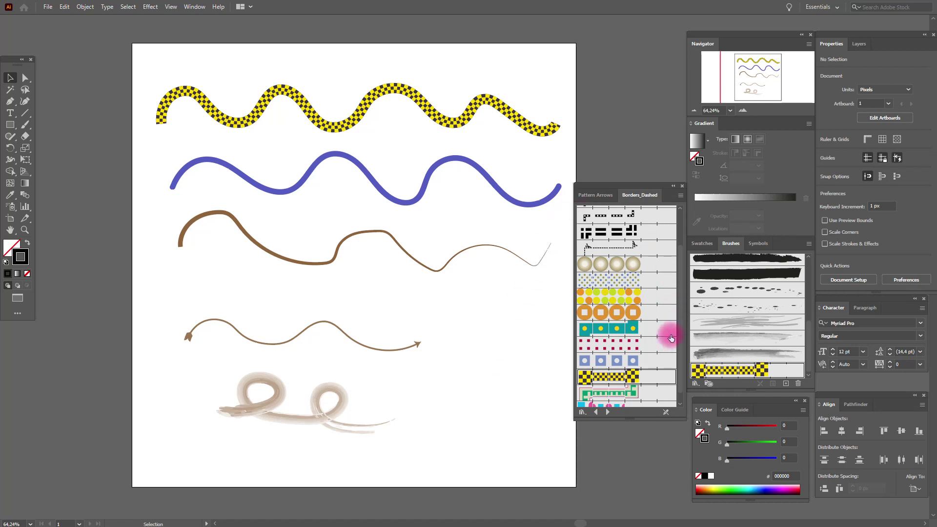
Apply the border brush of cyan squares and pink dots to the tapered brown line.
scroll(678, 329, "down", 1)
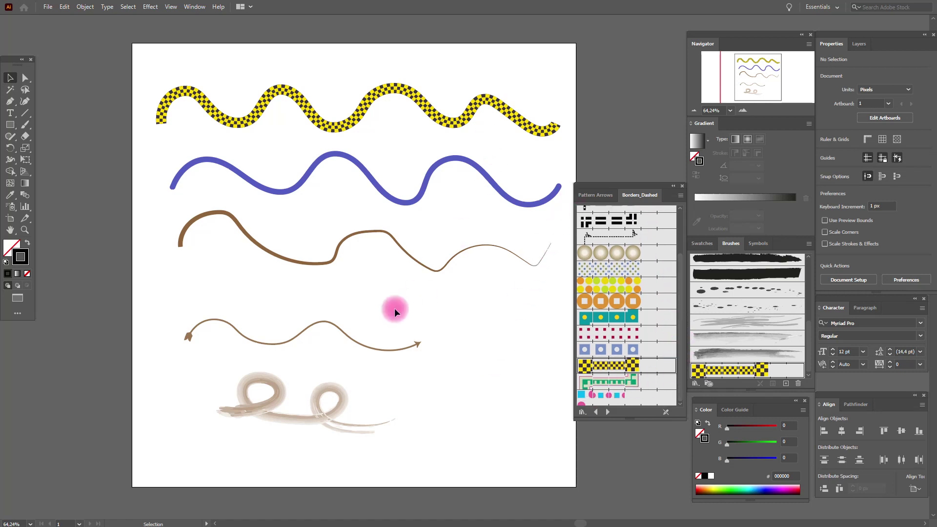
left_click(430, 267)
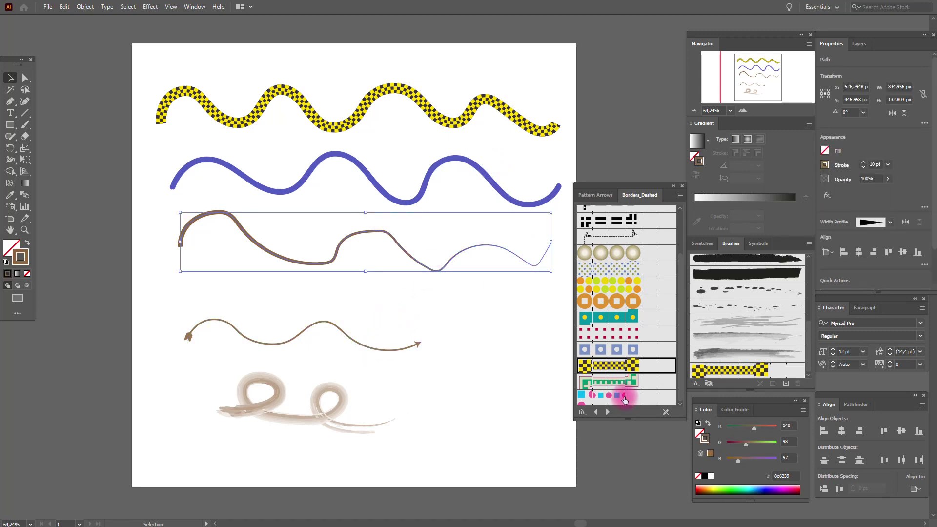
left_click(625, 399)
left_click(488, 377)
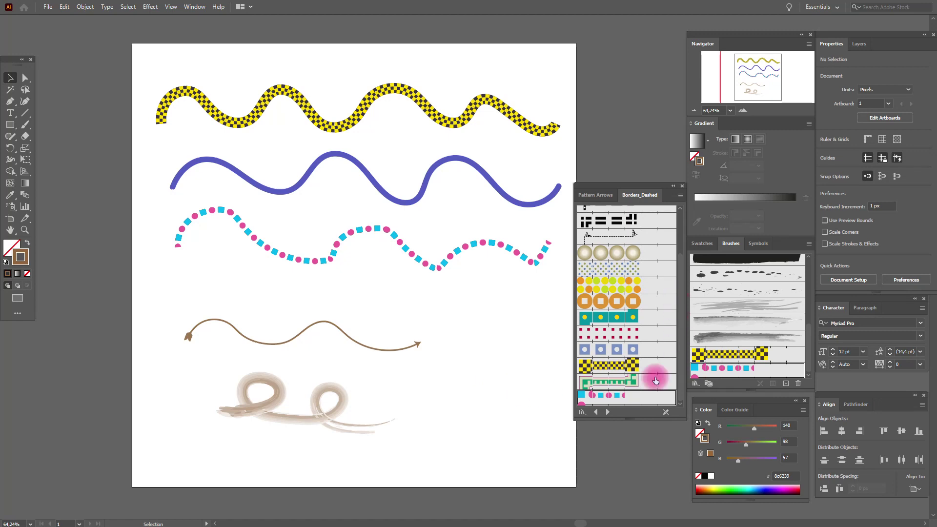
Load the Borders_Decorative brush library and delete all artwork from the artboard.
left_click(608, 413)
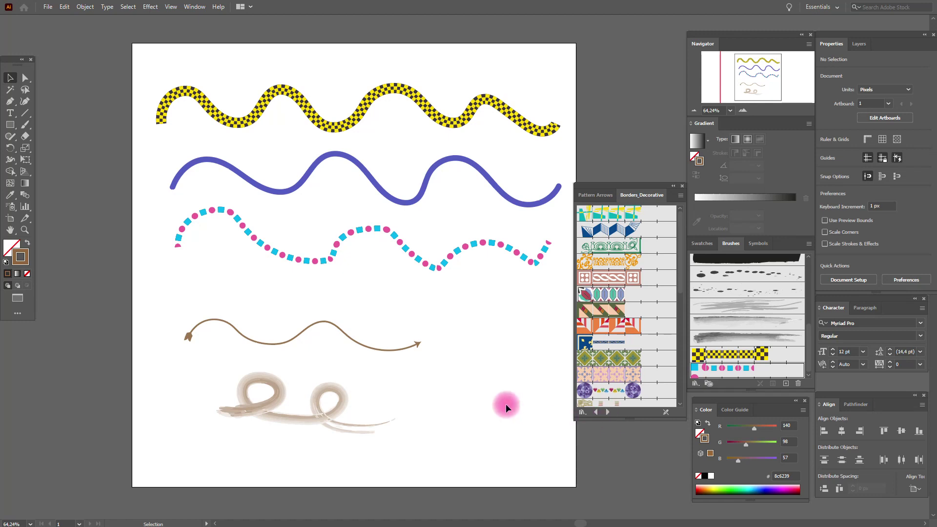
key("ctrl+a")
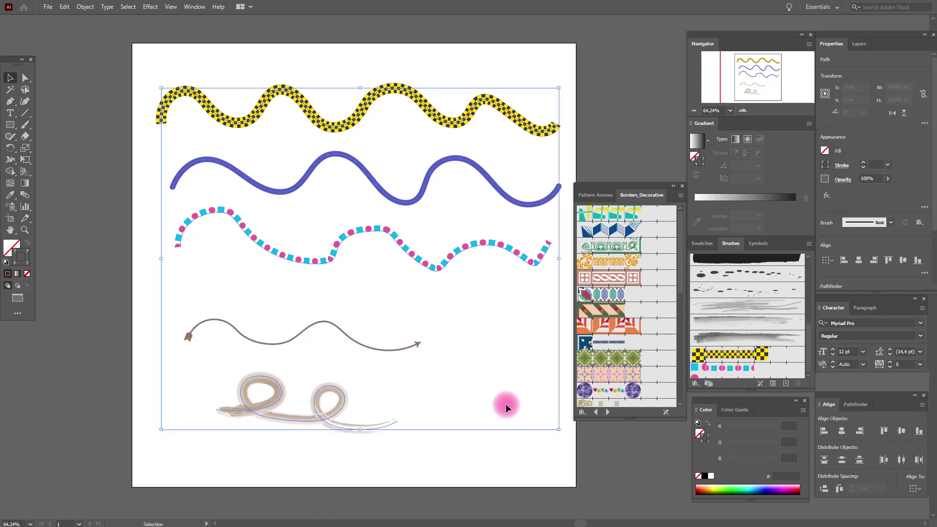
key("Delete")
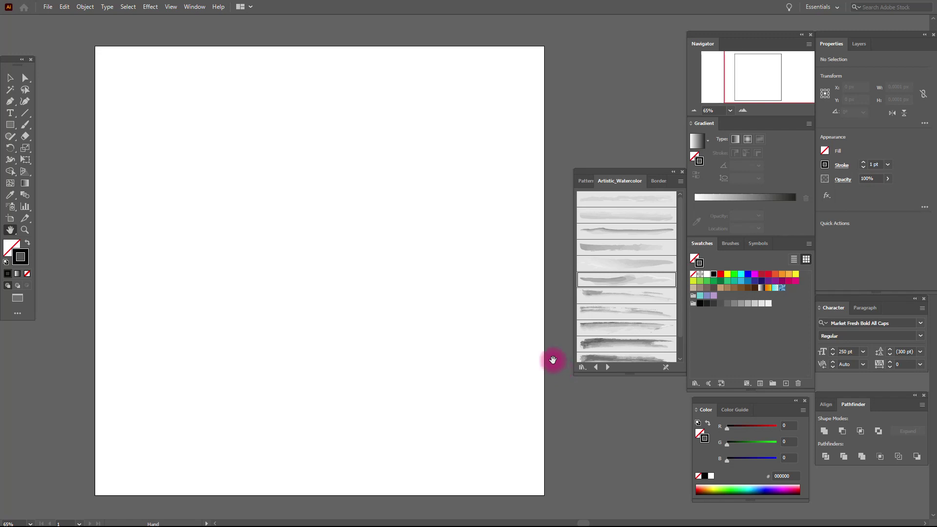
Create an area text box about 790 by 415 px in the artboard's upper part and enter a first name in capitals.
left_click(10, 115)
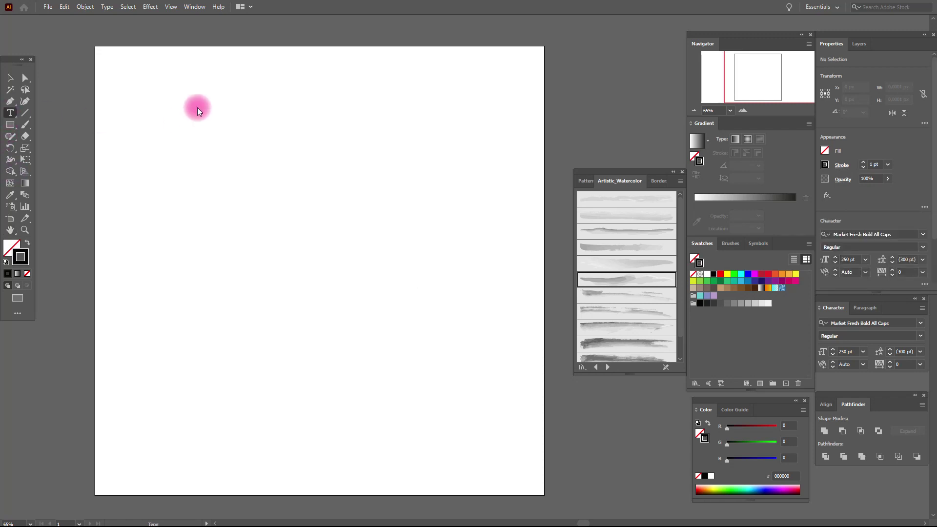
left_click_drag(164, 88, 518, 273)
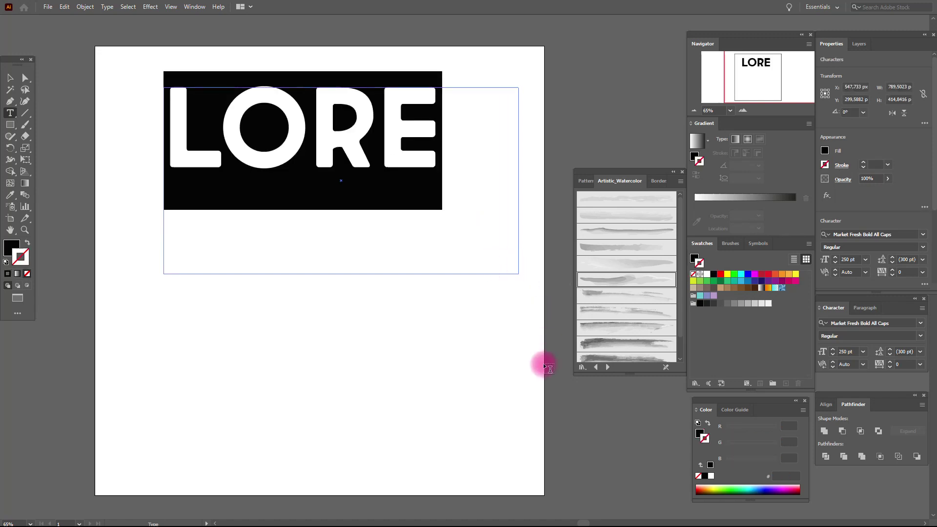
type("y")
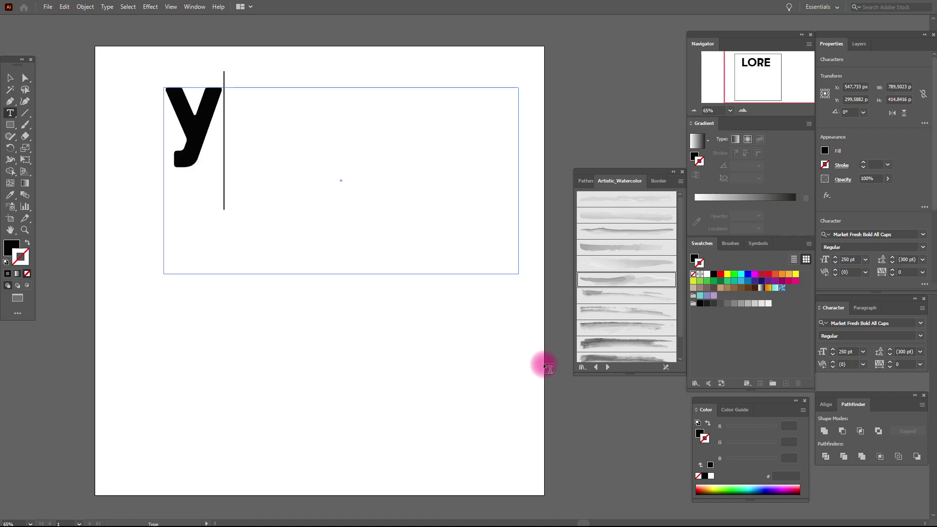
key("BackSpace")
type("E")
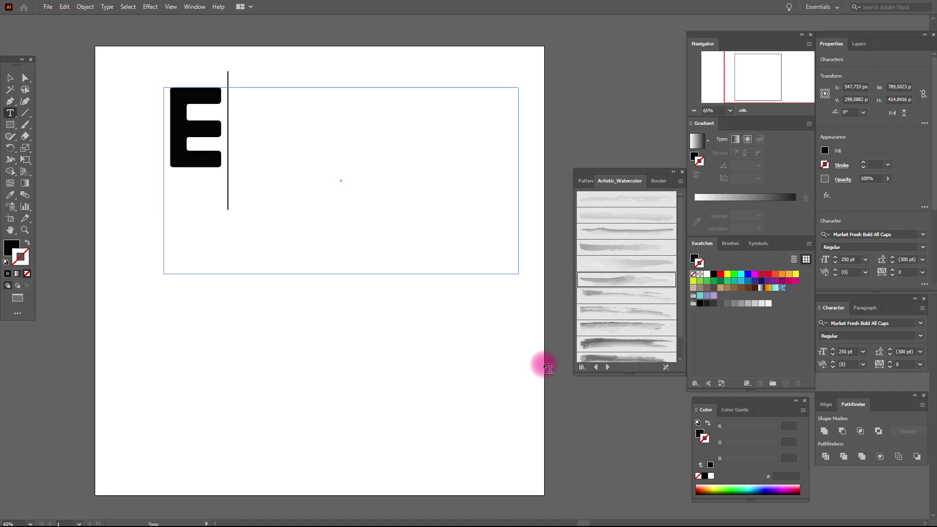
type("LE")
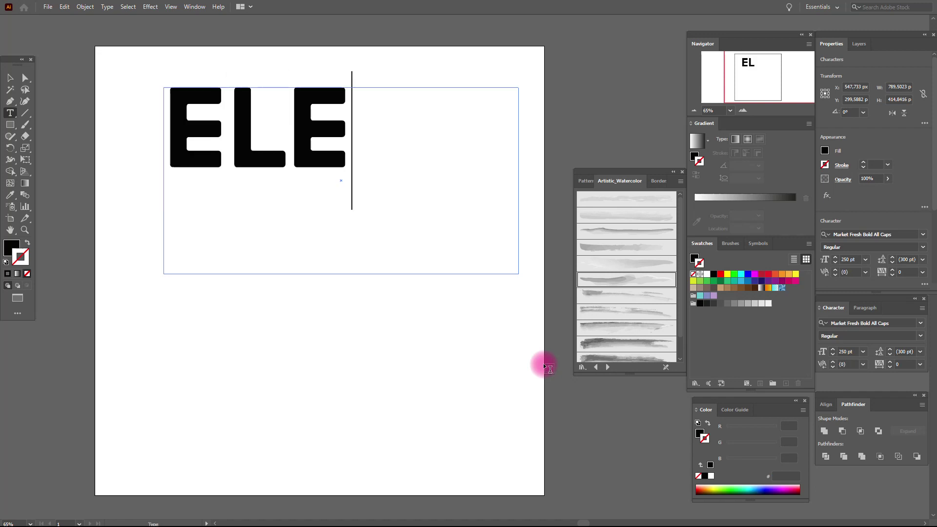
type("NA")
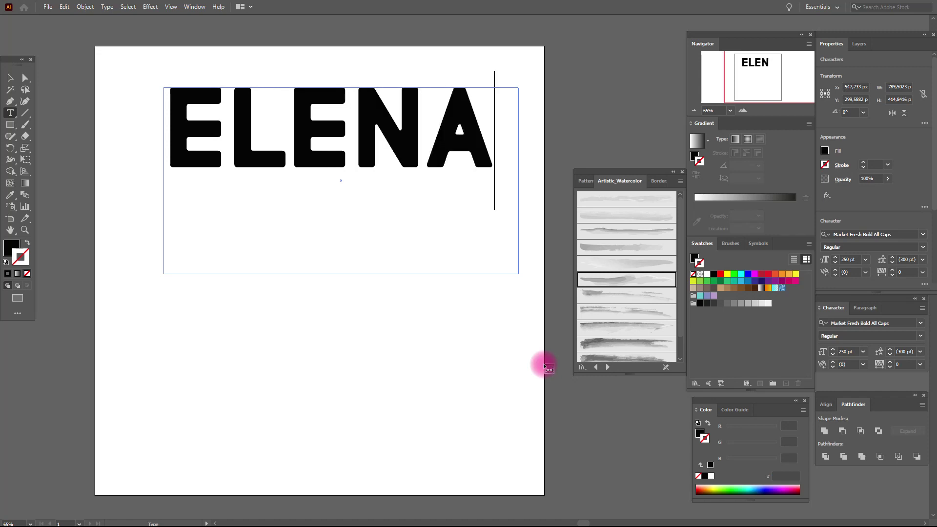
Convert the lettering to outlines and reposition it near the top of the artboard.
left_click(10, 78)
mouse_move(381, 131)
left_mouse_down()
mouse_move(361, 138)
mouse_move(369, 143)
left_mouse_up()
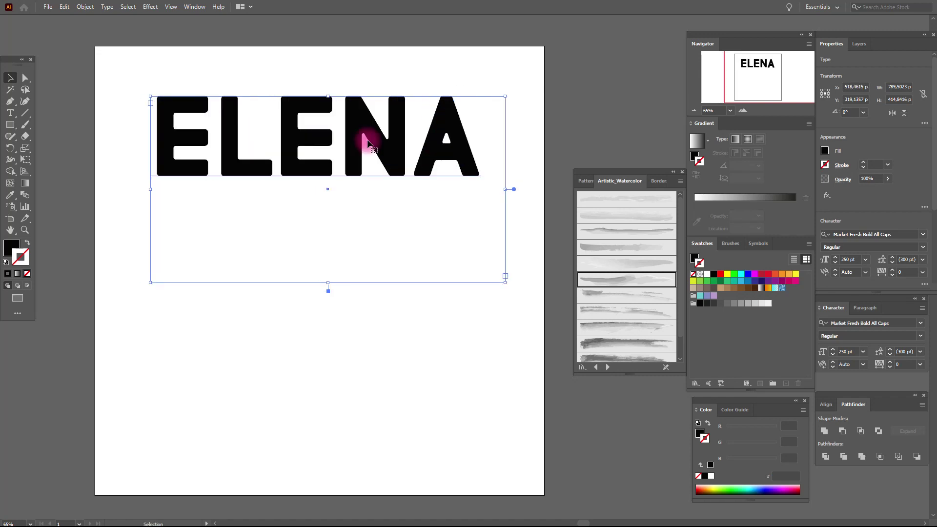
right_click(369, 142)
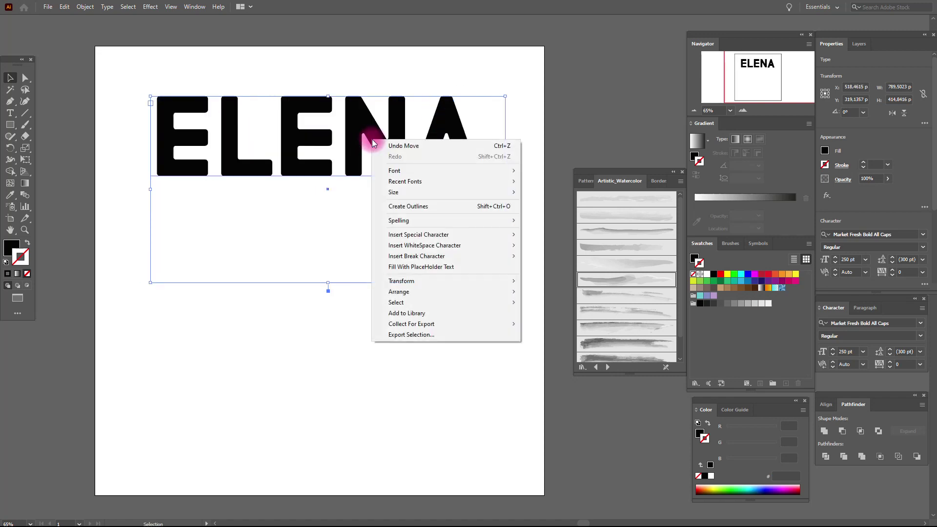
left_click(417, 206)
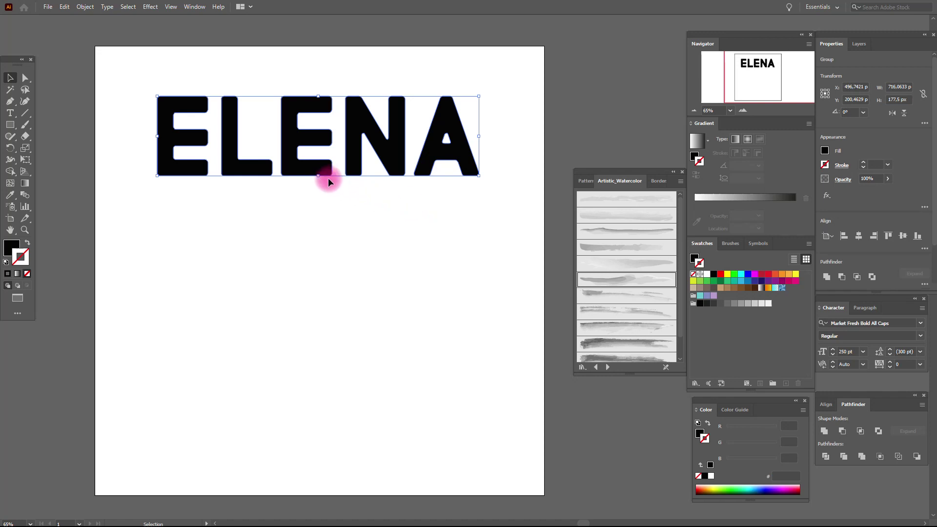
left_click_drag(320, 149, 326, 157)
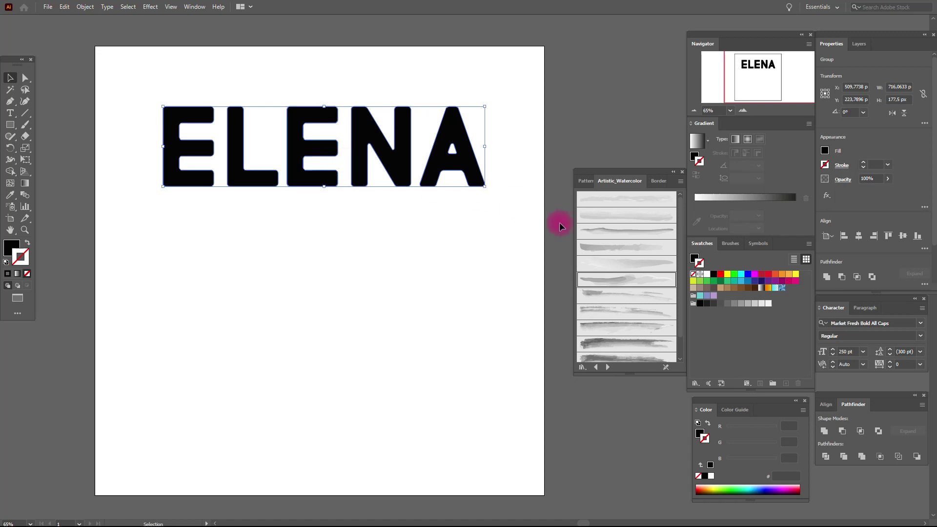
Apply the soft tapered Artistic_Watercolor brush to the outlined letters and remove their fill.
left_click(643, 285)
left_click(10, 245)
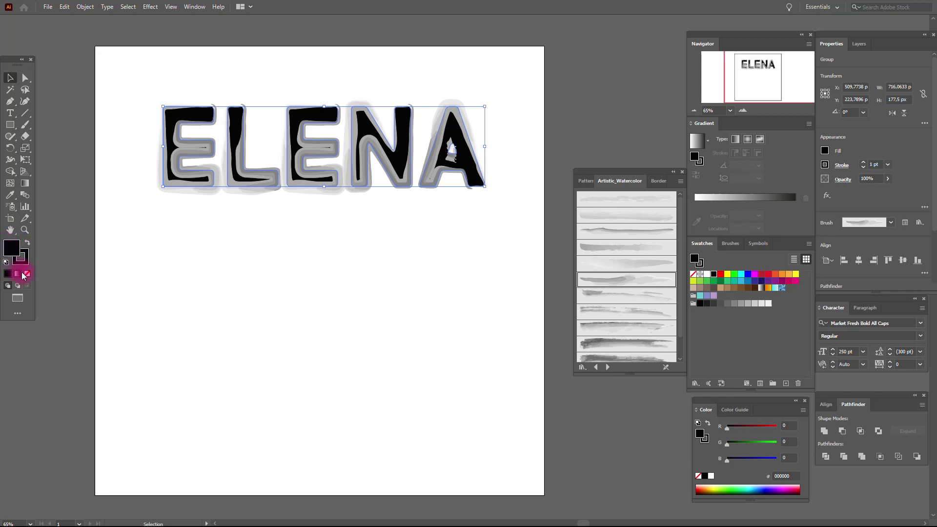
left_click(27, 274)
left_click(24, 264)
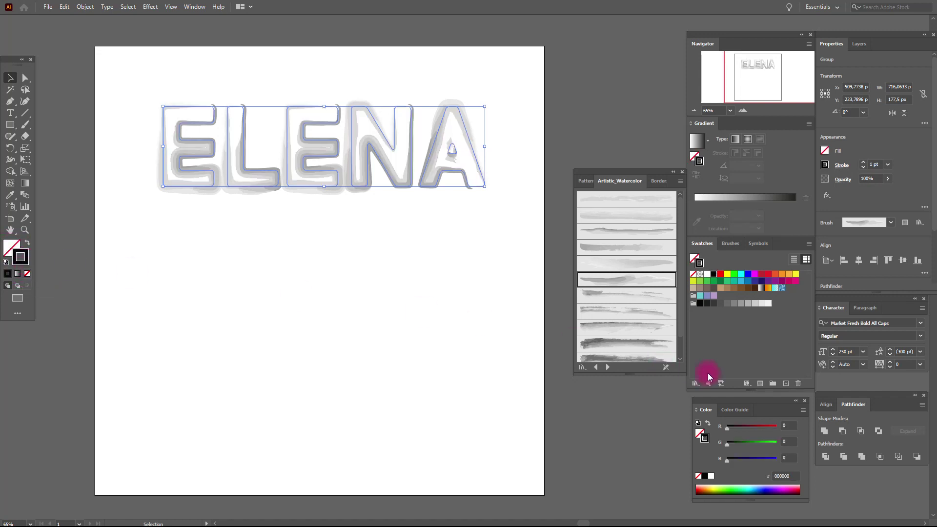
Colour the letters' stroke magenta (ff00ff) and move the lettering slightly upward.
left_click(754, 275)
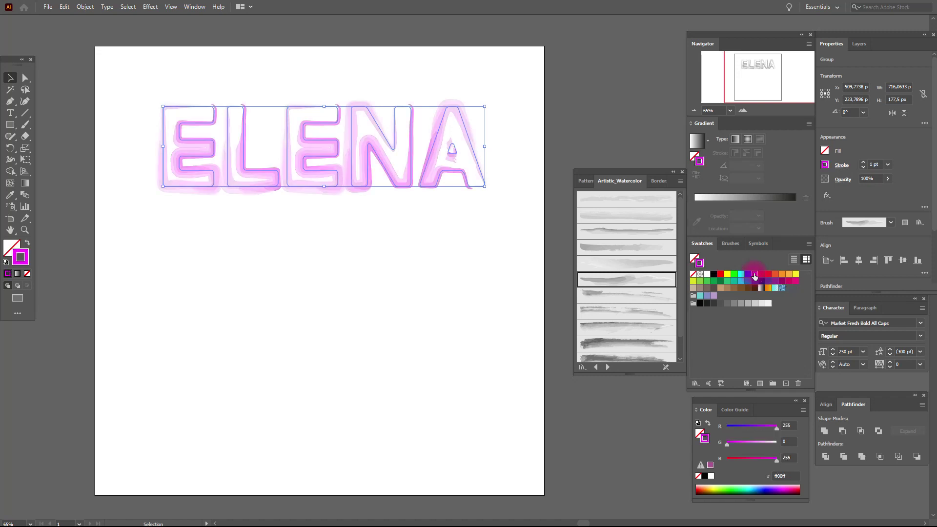
left_click(403, 262)
left_click_drag(332, 198, 333, 182)
left_click(359, 226)
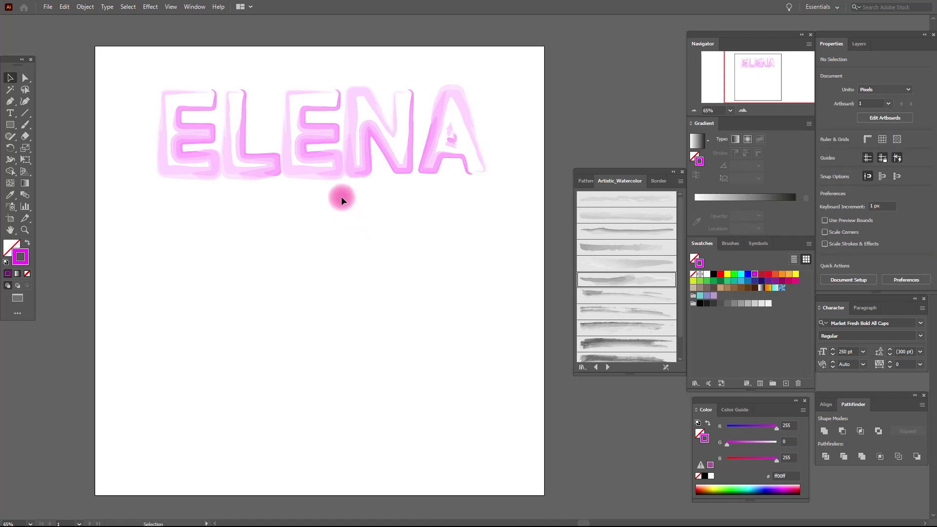
Duplicate the magenta lettering and place the copy directly below the original.
left_click(342, 175)
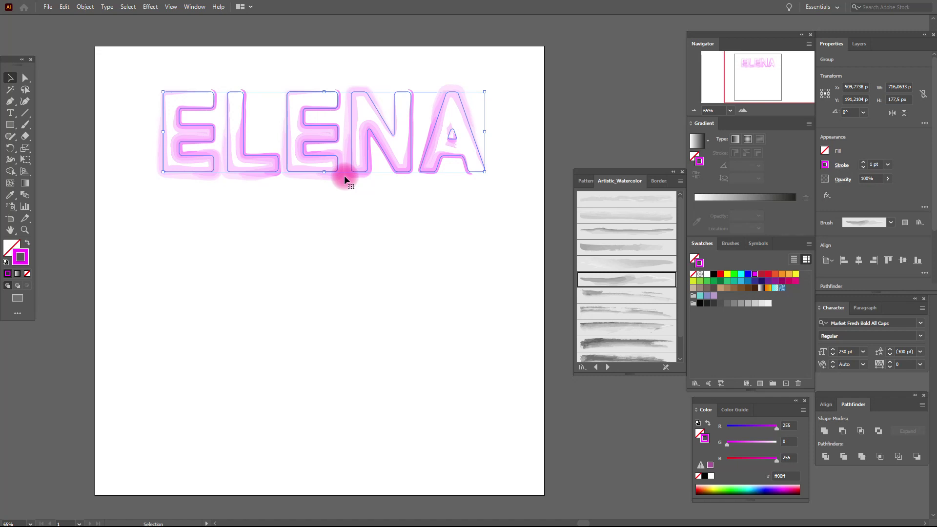
key("a")
key("ctrl+v")
key("v")
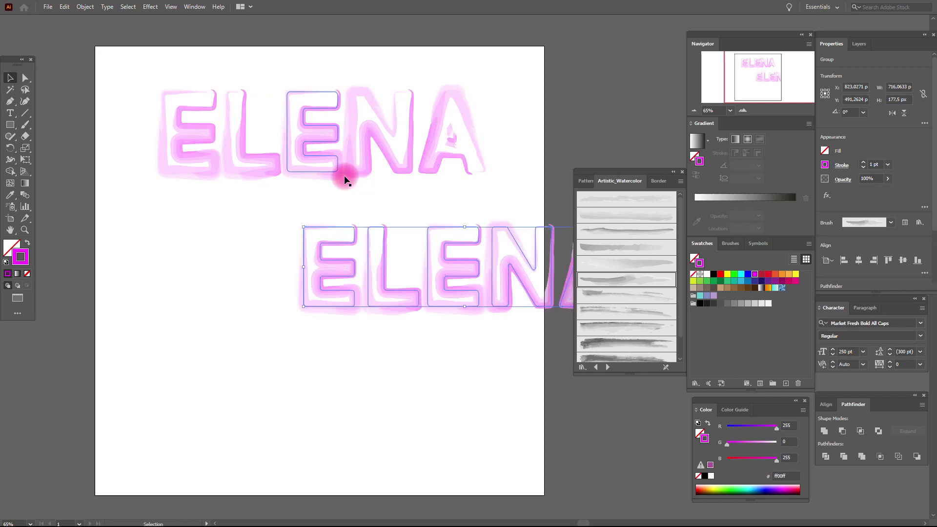
left_click_drag(455, 248, 323, 226)
left_click(385, 318)
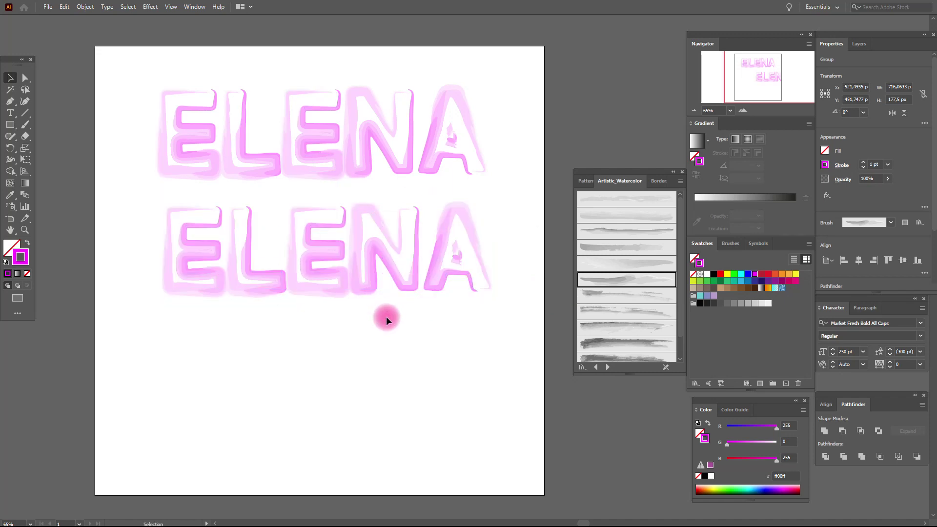
Apply the Chalk - Round brush to the outlines of the lower lettering copy.
left_click(405, 280)
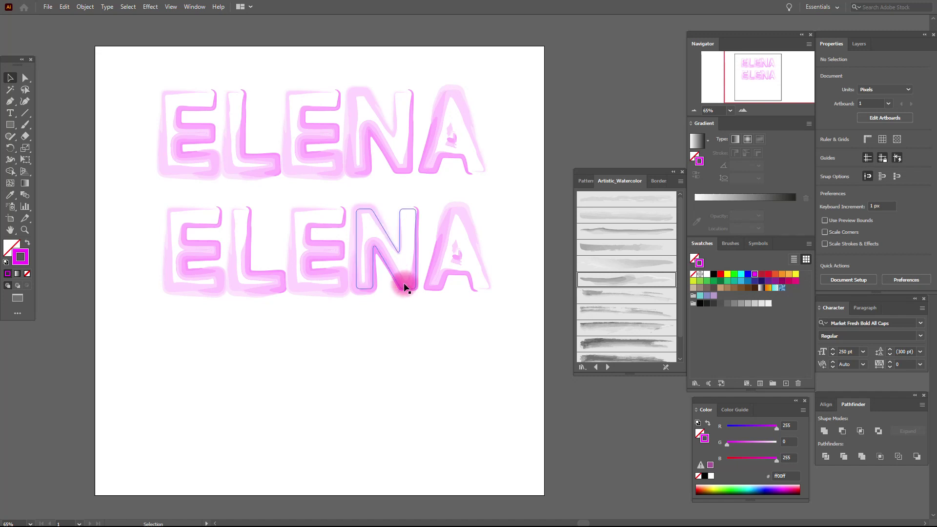
left_click(732, 244)
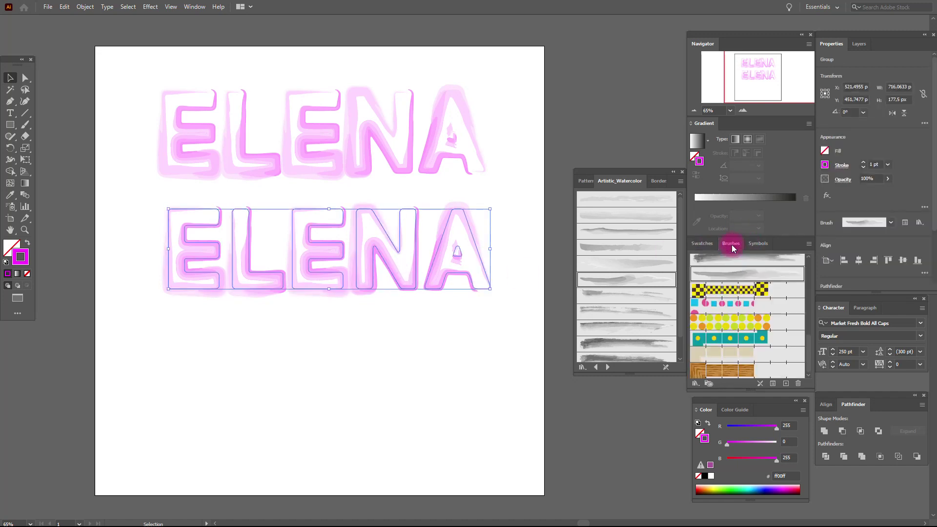
scroll(805, 317, "up", 6)
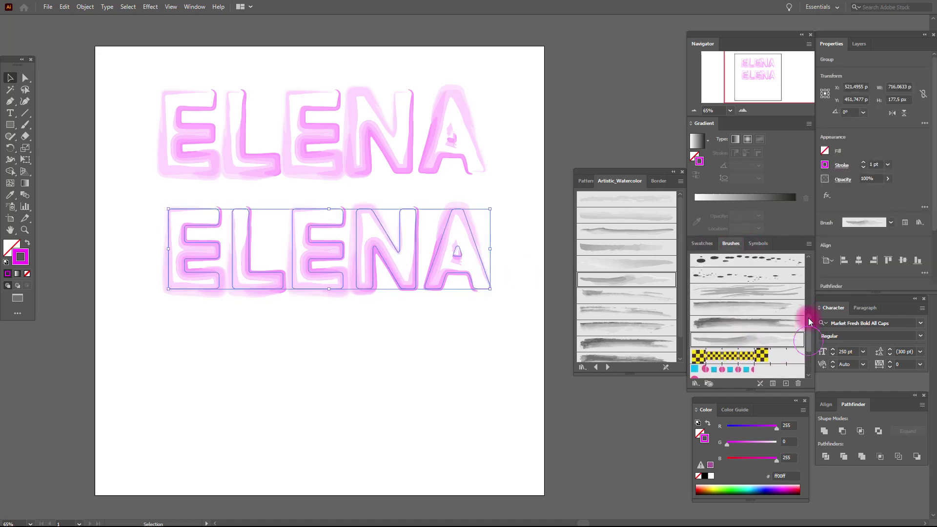
left_click(769, 300)
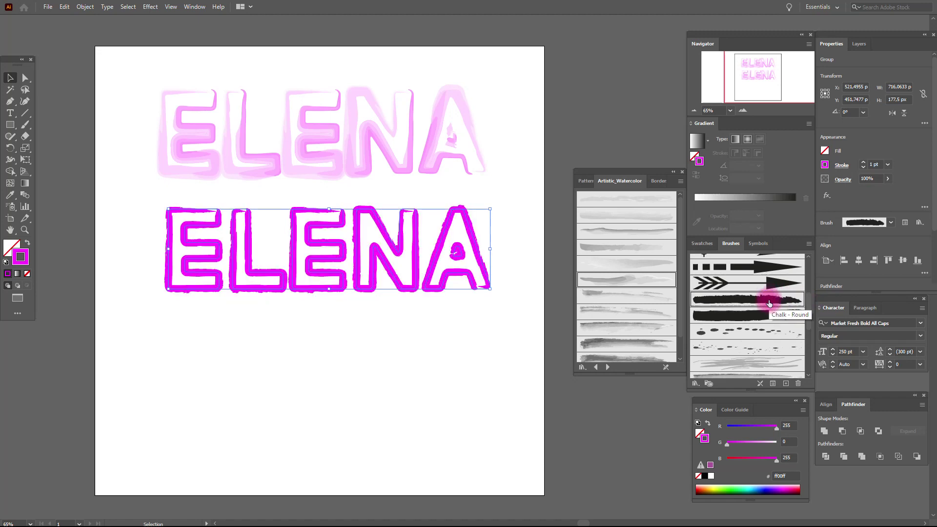
left_click(380, 366)
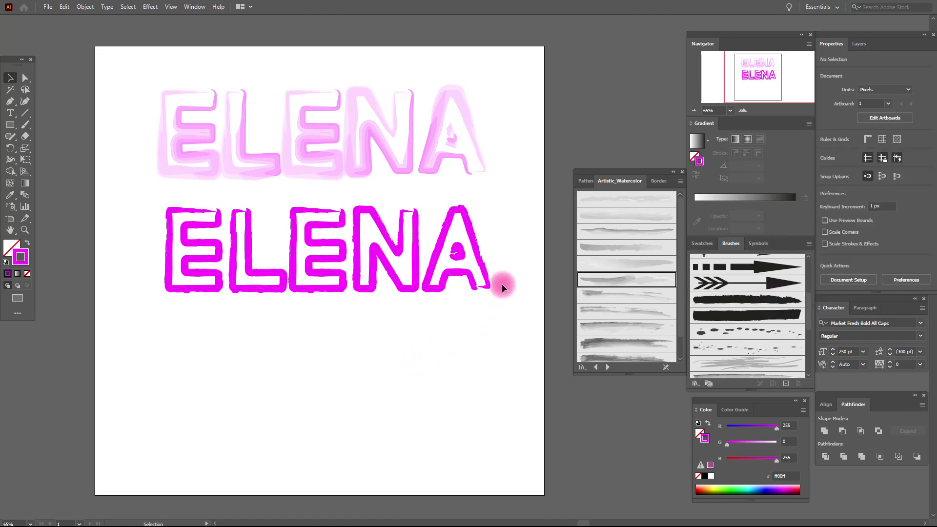
Fill the chalk-outlined lettering with magenta (ff00ff).
left_click(343, 288)
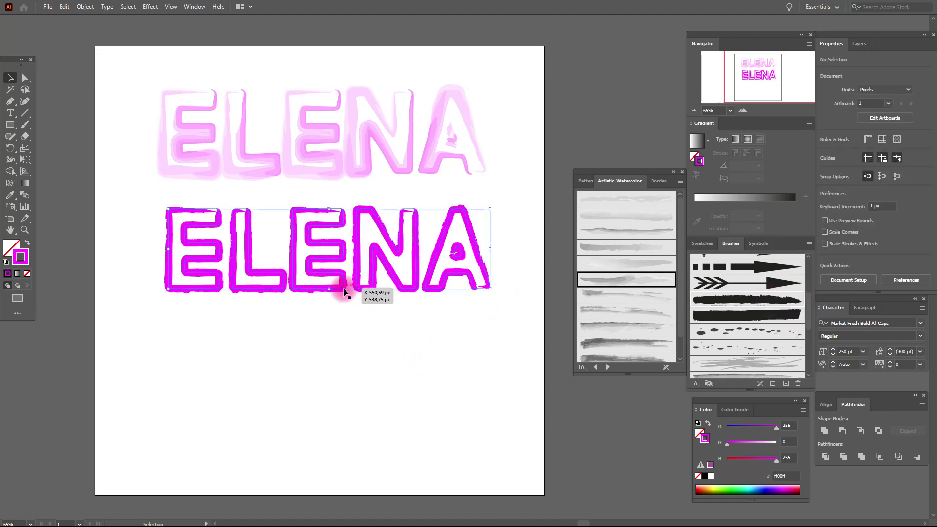
left_click(15, 249)
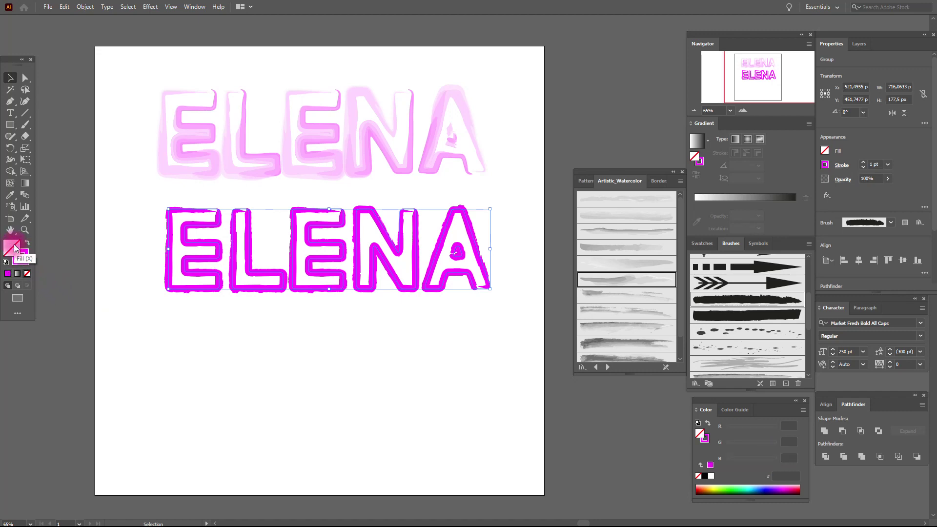
left_click(702, 243)
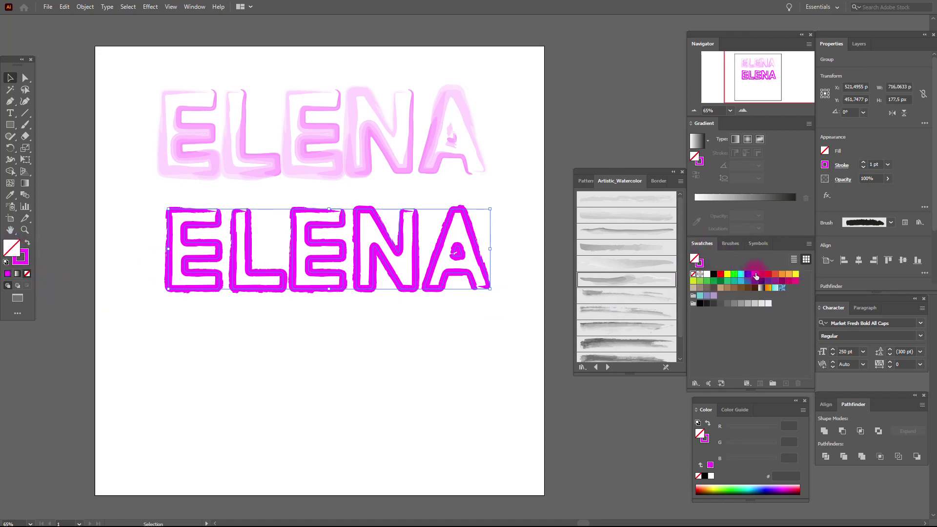
left_click(754, 274)
left_click(488, 357)
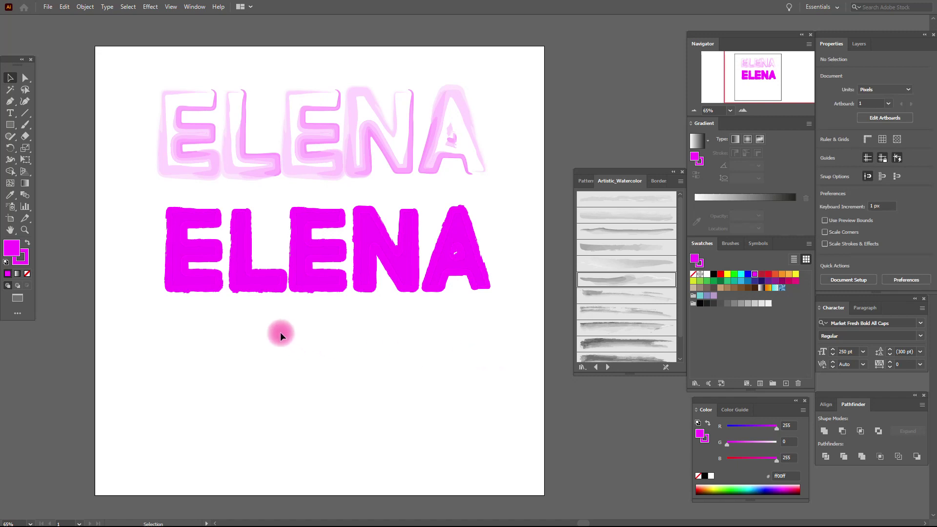
Try a yellow fill (fcee21) on the chalk lettering and restore its magenta fill (ff00ff).
left_click(215, 253)
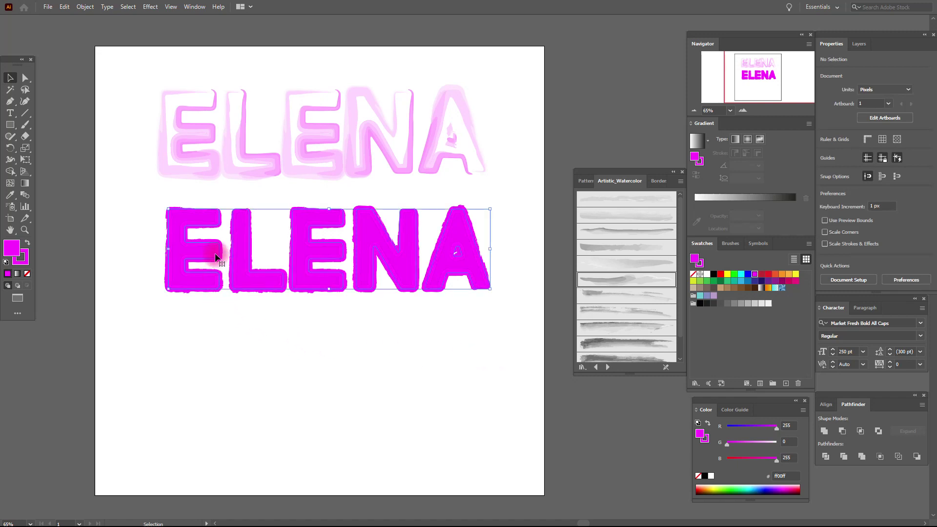
left_click(796, 274)
left_click(491, 355)
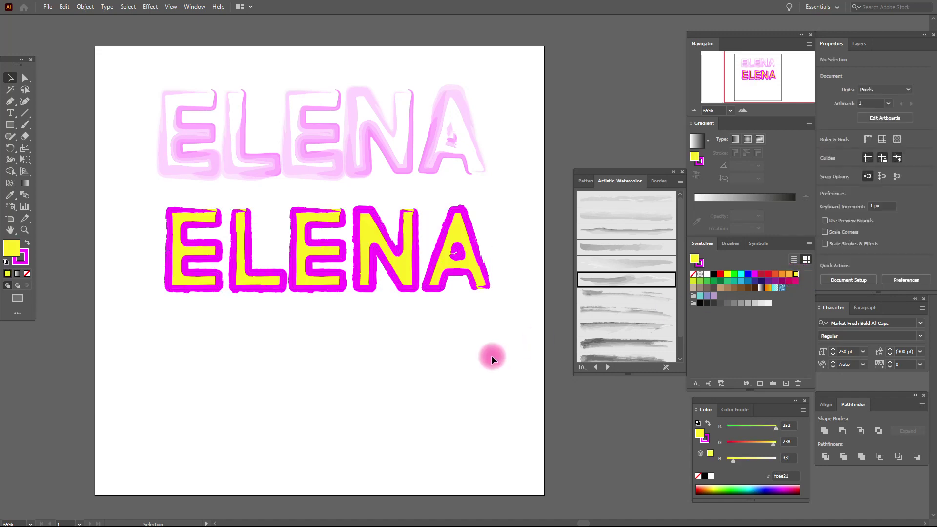
left_click(488, 284)
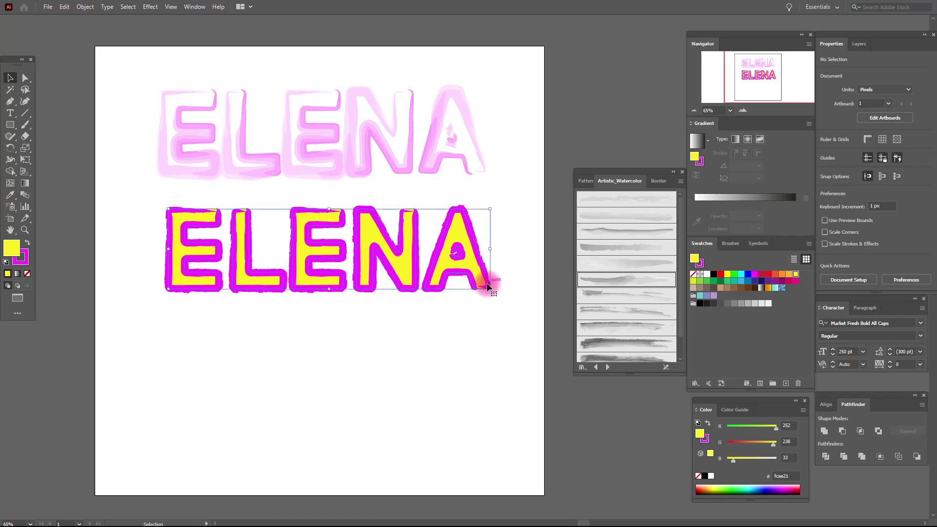
left_click(754, 274)
left_click(504, 320)
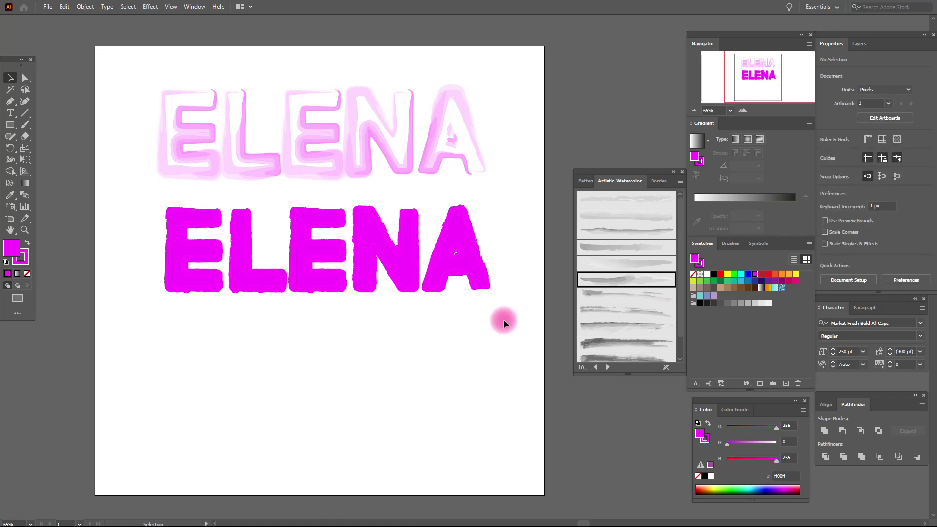
Paste another copy of the watercolor lettering and place it below the solid magenta lettering.
left_click(457, 266)
left_click(501, 389)
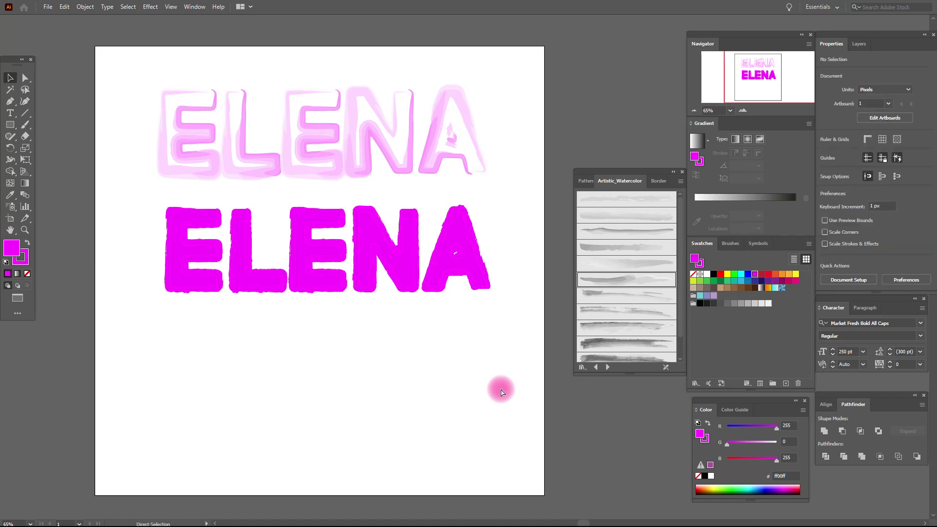
key("ctrl+v")
left_click_drag(520, 267, 388, 383)
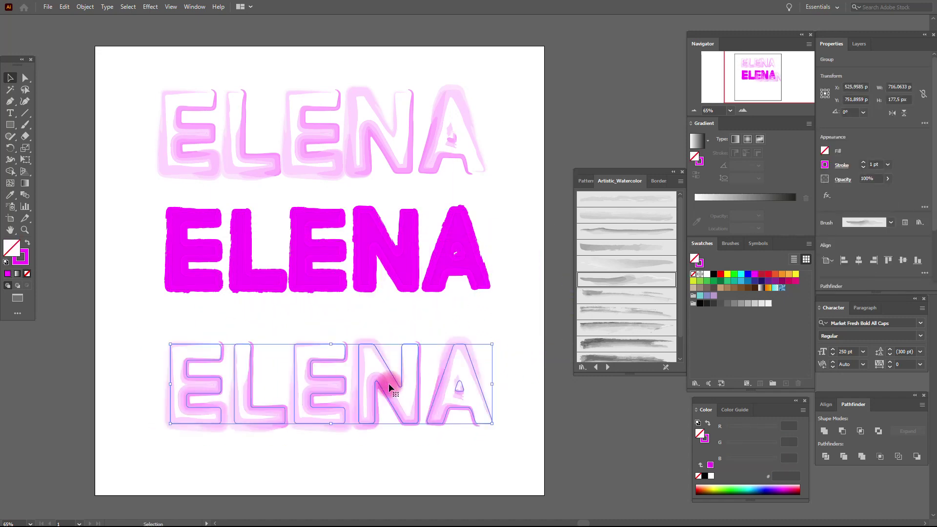
Try the large ink-splatter brush on the third lettering, and apply the finer splatter brush listed beneath it instead.
left_click(731, 243)
left_click_drag(810, 328, 809, 284)
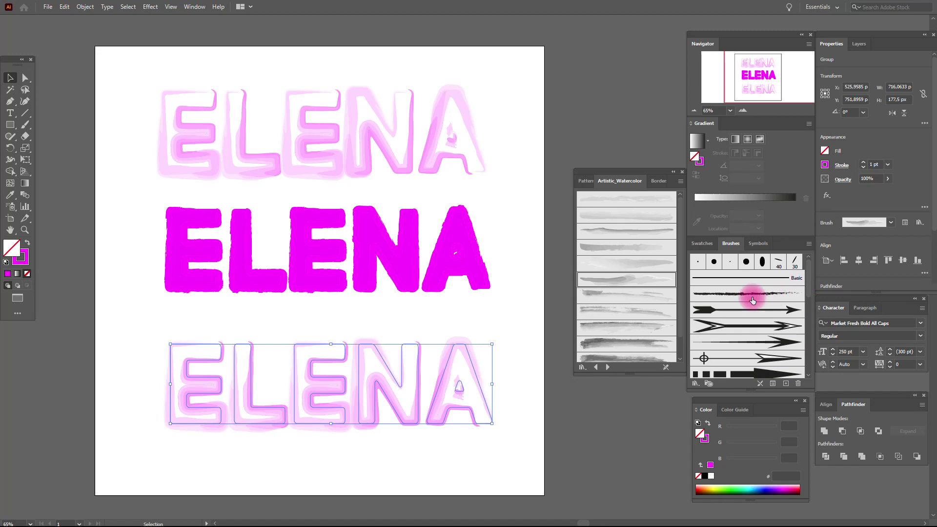
mouse_move(808, 287)
left_mouse_down()
mouse_move(822, 324)
mouse_move(815, 320)
left_mouse_up()
left_click(754, 346)
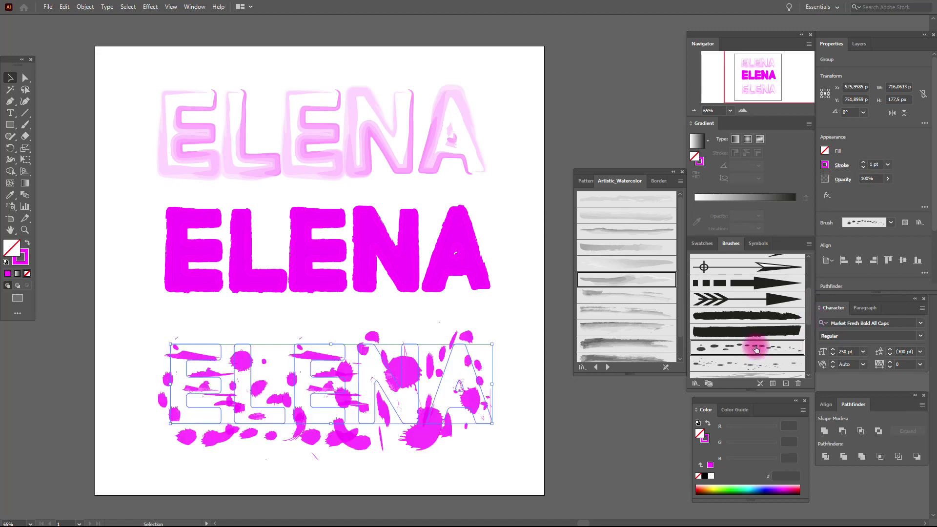
left_click(756, 364)
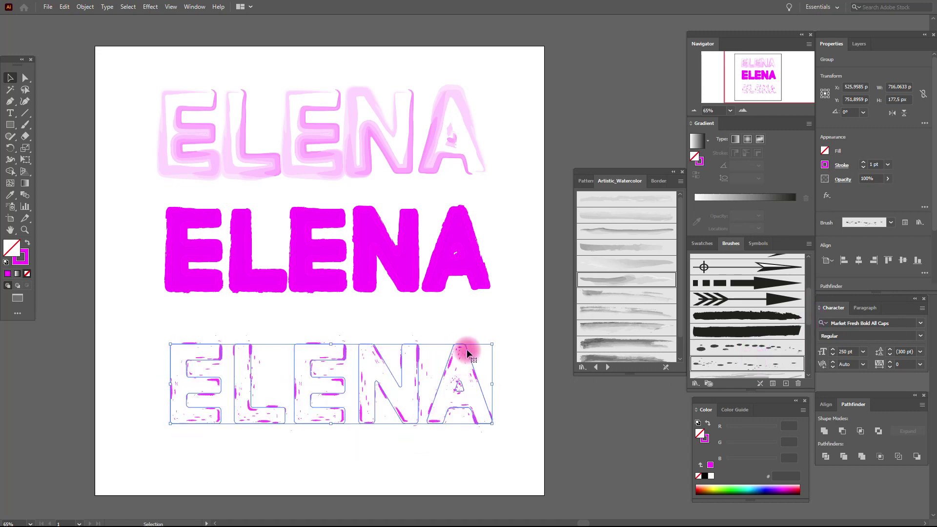
left_click(515, 323)
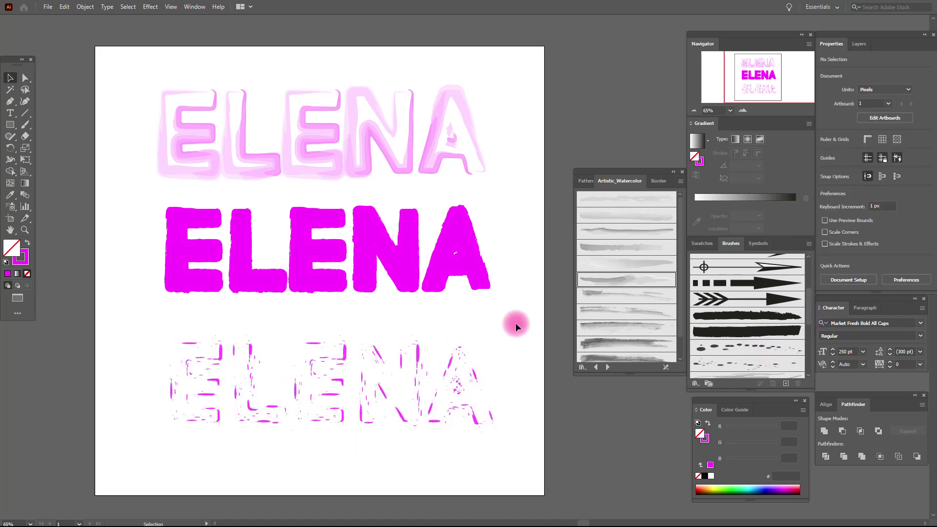
Fill the splatter-brushed third lettering with magenta (ff00ff).
left_click(446, 366)
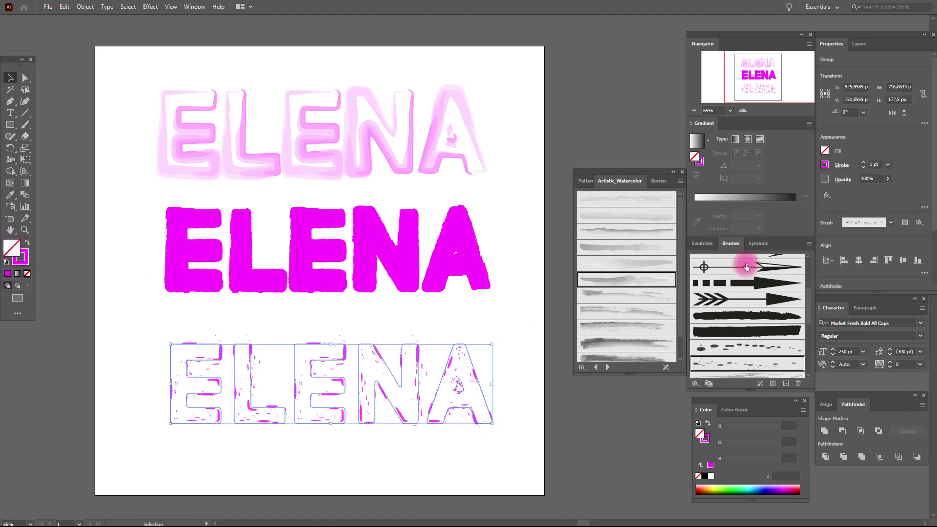
left_click(703, 244)
left_click(759, 274)
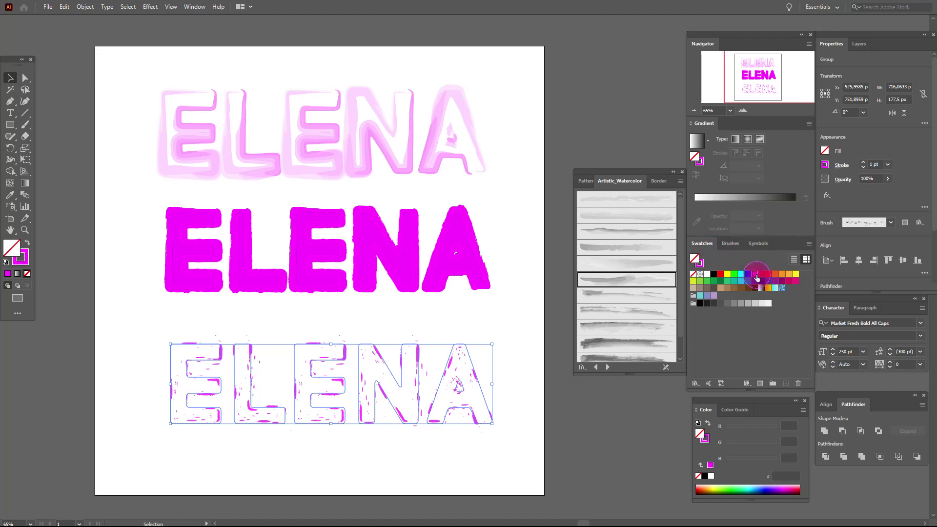
left_click(504, 335)
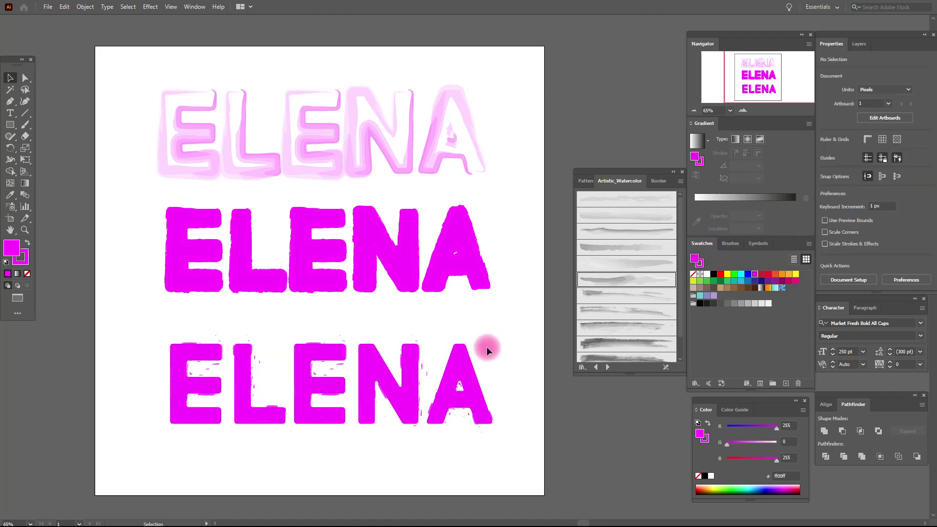
Set the third lettering's fill to black (000000), keeping the magenta splatter stroke.
left_click(459, 364)
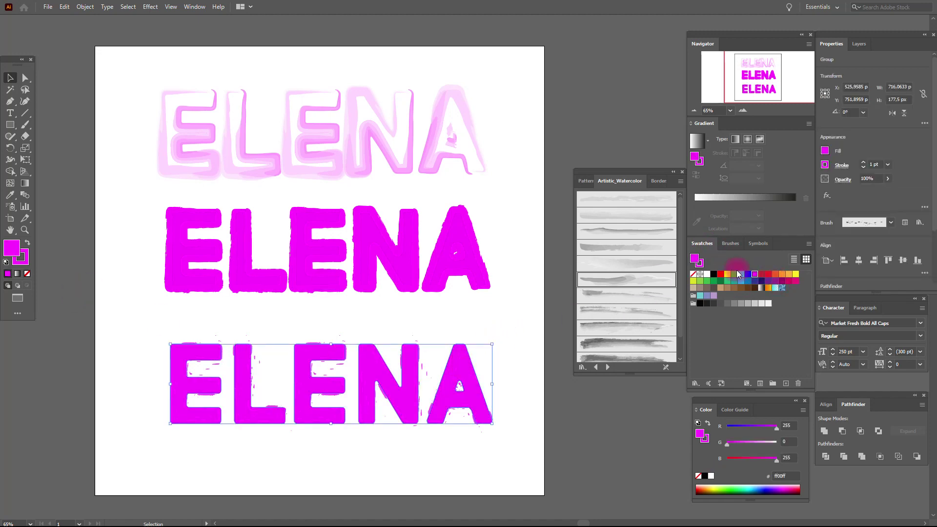
left_click(714, 275)
left_click(531, 306)
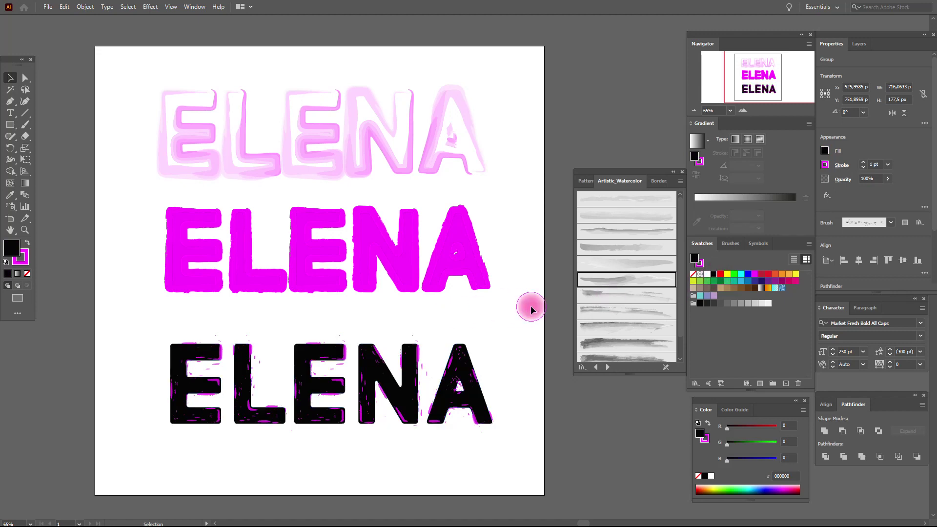
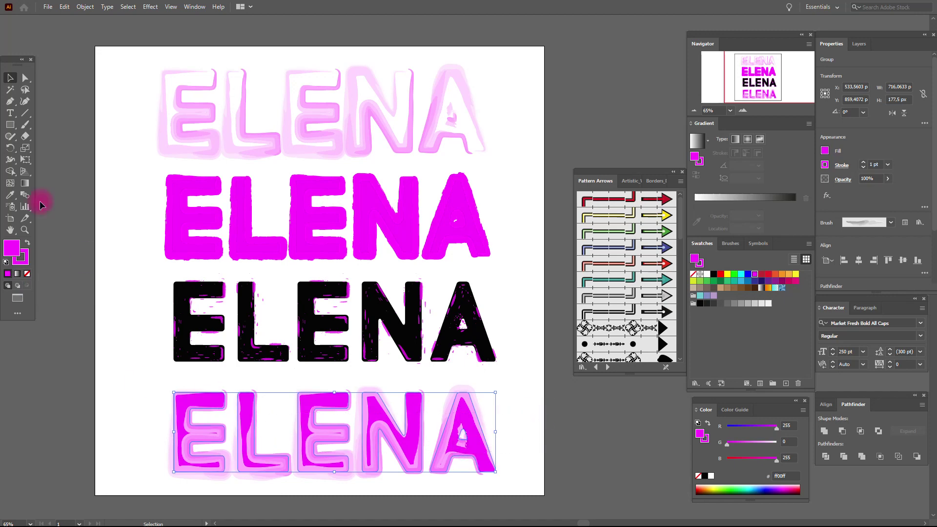
Expand the appearance of the bottom watercolor-brushed lettering into editable shapes.
left_click(85, 7)
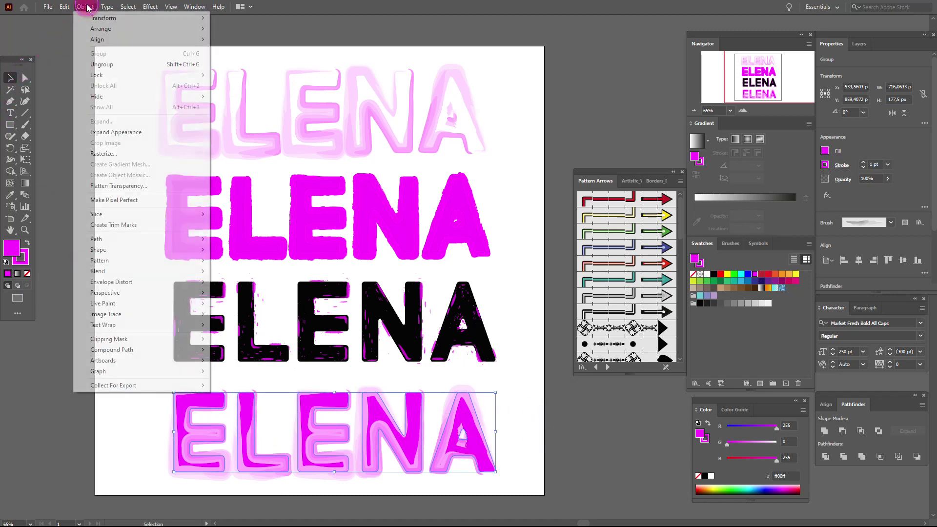
left_click(144, 132)
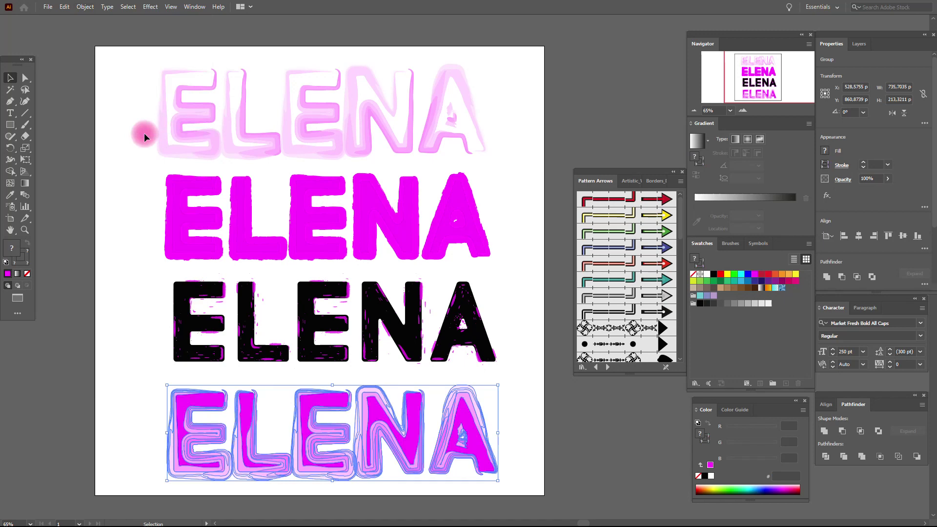
left_click(733, 343)
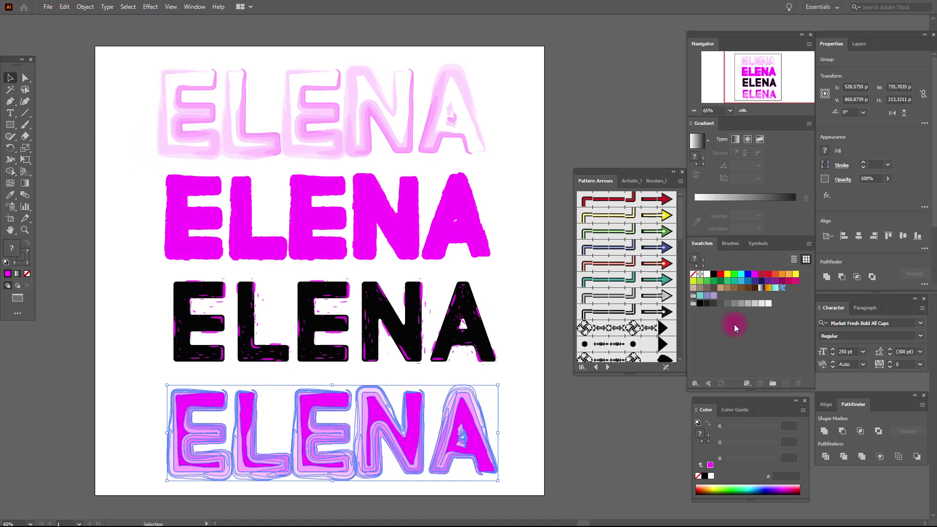
Fill all the expanded shapes of the bottom lettering with magenta (ff00ff) and remove their stroke.
left_click(753, 276)
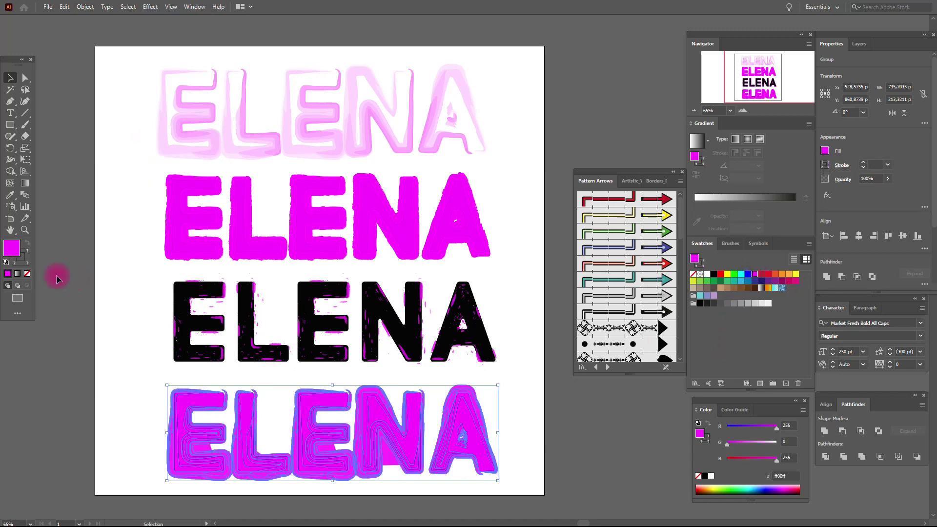
left_click(24, 265)
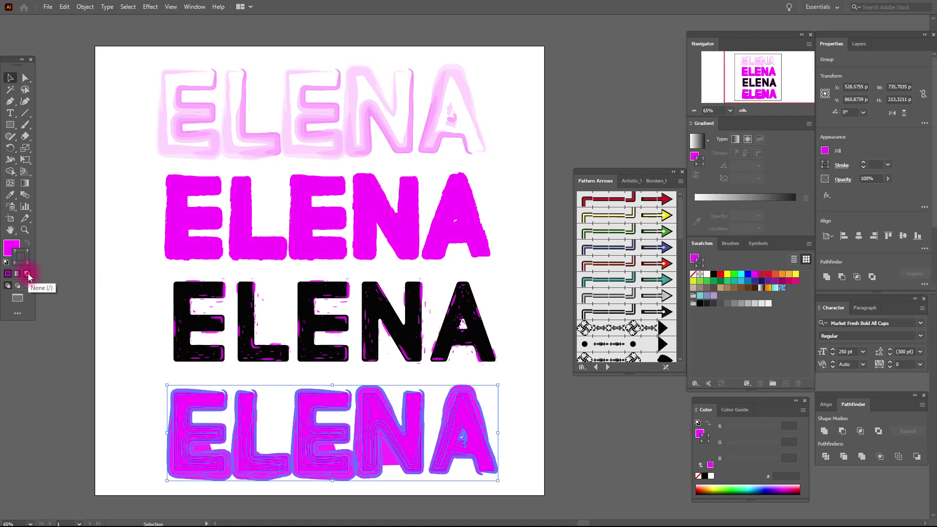
left_click(28, 277)
left_click(12, 246)
left_click(539, 419)
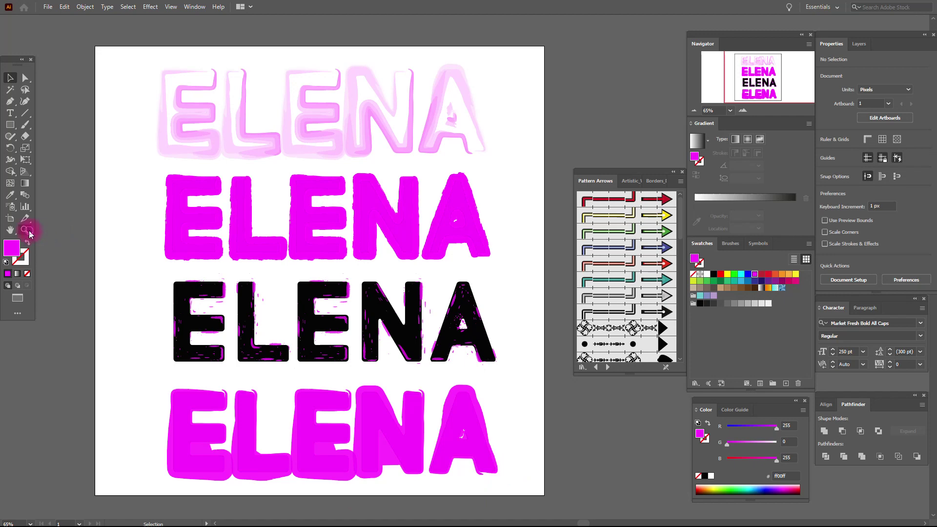
Merge all the overlapping expanded shapes of the bottom lettering with the Pathfinder Unite operation.
left_click(27, 231)
left_click(527, 433)
left_click(11, 229)
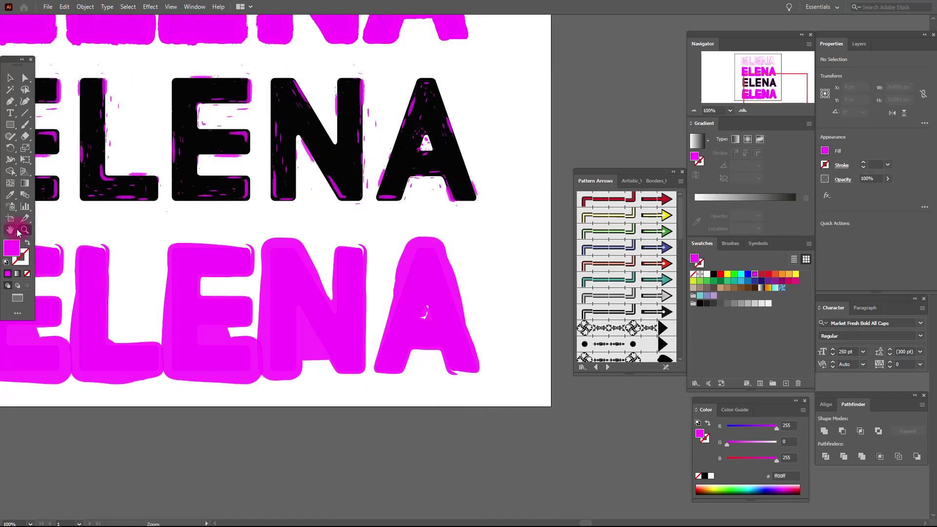
left_click_drag(314, 327, 408, 341)
left_click(9, 77)
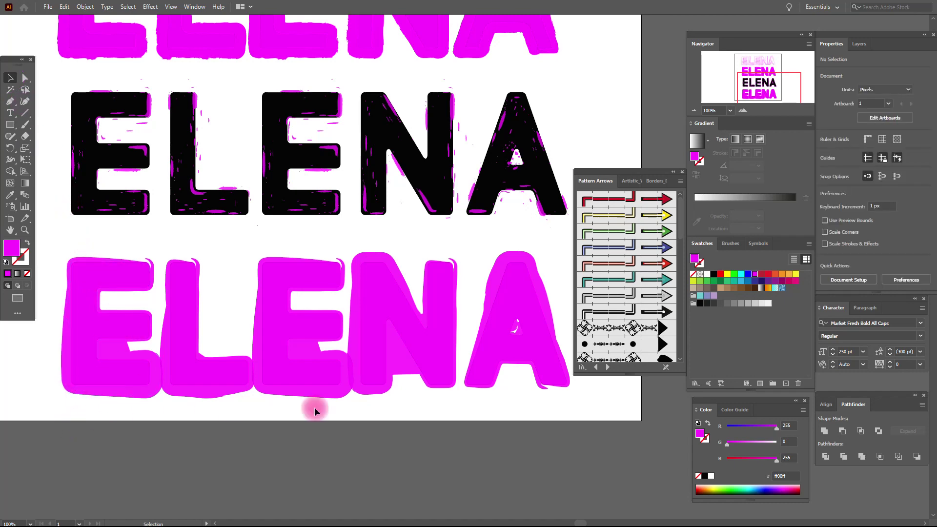
left_click_drag(62, 233, 560, 392)
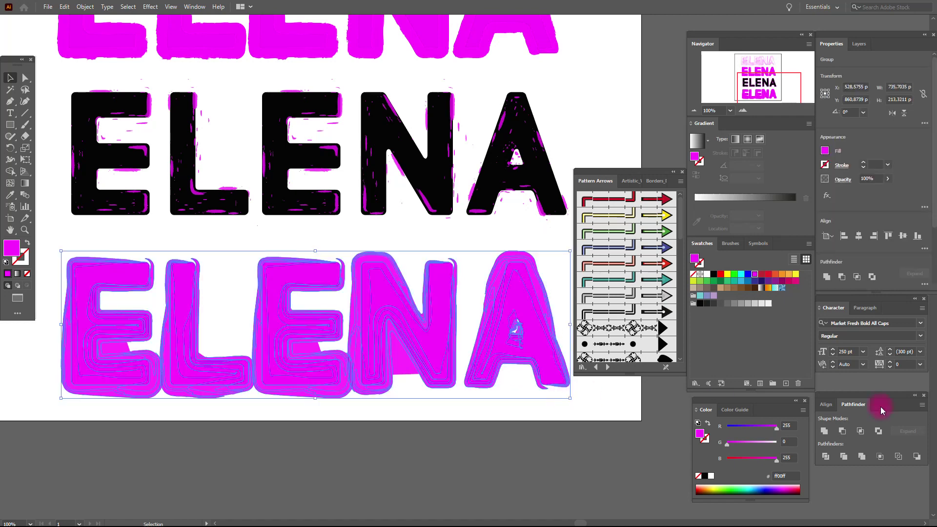
left_click(828, 430)
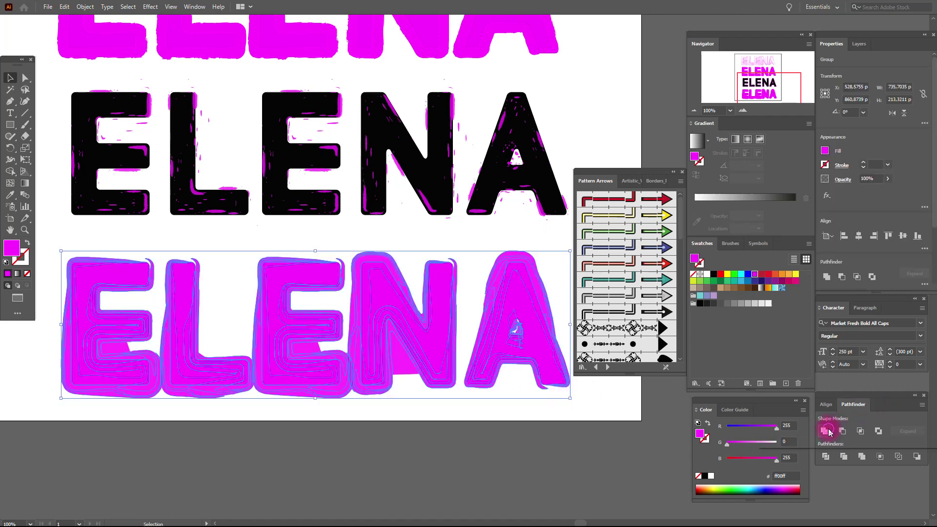
left_click(539, 457)
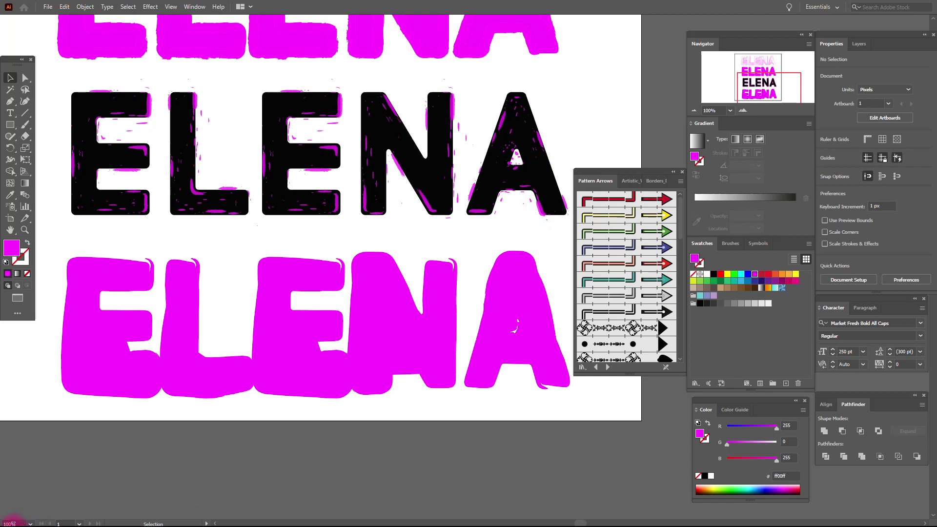
Set the zoom to 65% and view all four lettering variations on the artboard.
left_click(11, 523)
type("65")
key("Return")
left_click(10, 230)
left_click_drag(386, 224, 329, 329)
left_click(10, 78)
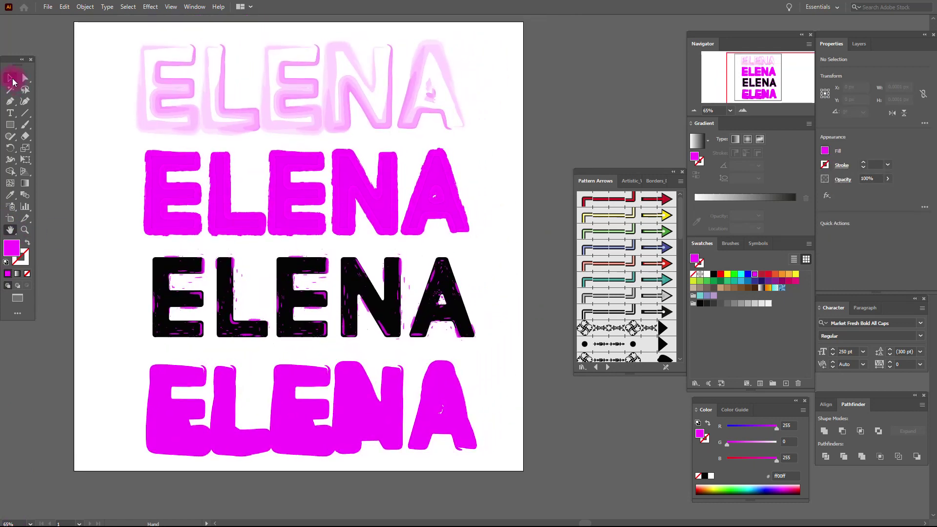
left_click(553, 149)
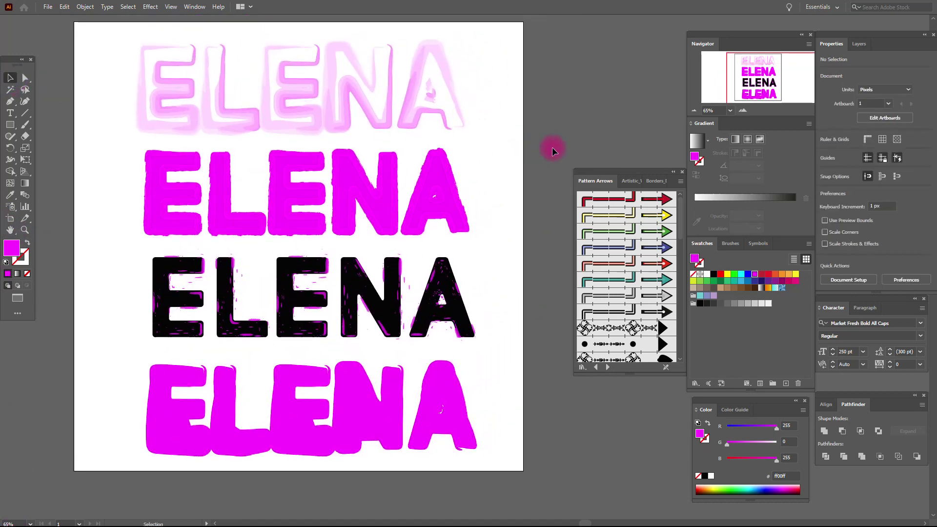